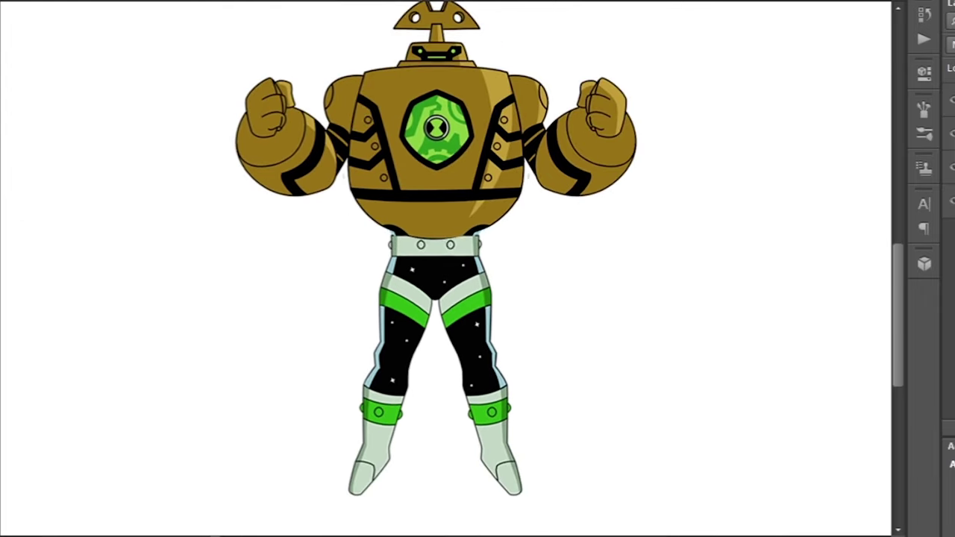
Place the black arm with the green cuff on the figure's left-hand side and cut away the raised golden arm there
{"action": "key", "text": "ctrl+minus"}
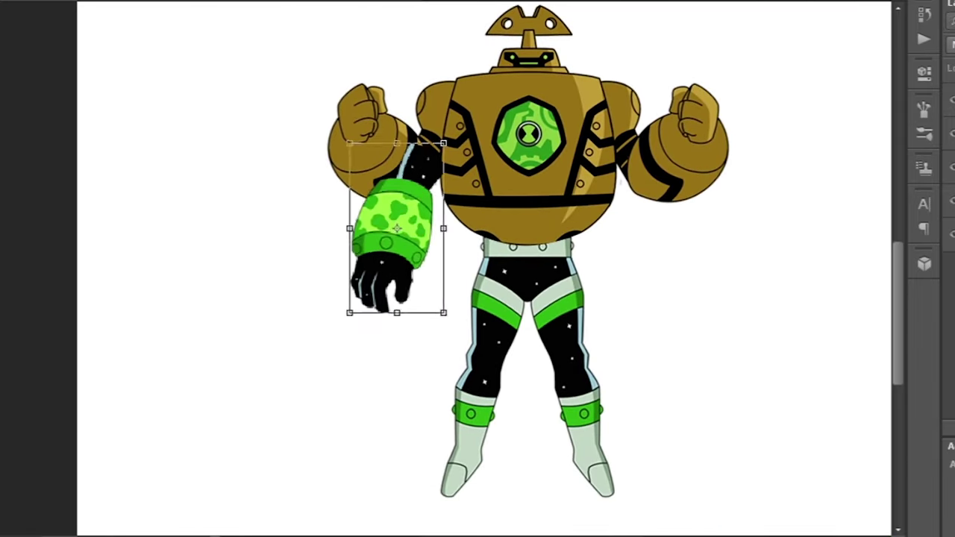
{"action": "scroll", "coordinate": [415, 116], "scroll_direction": "up", "scroll_amount": 6}
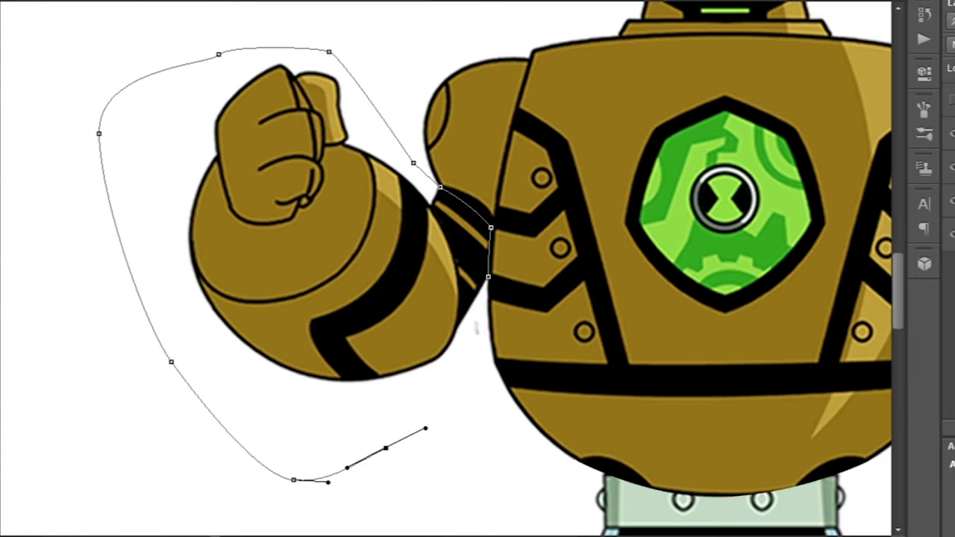
{"action": "key", "text": "ctrl+Return"}
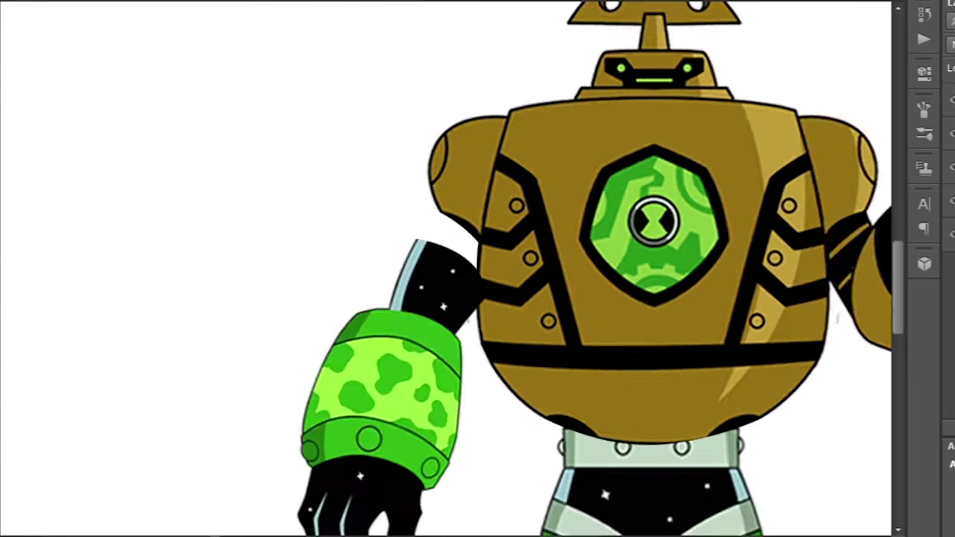
Trace the gap between the left-hand black arm and the golden shoulder with the Pen tool and fill it to join them
{"action": "scroll", "coordinate": [418, 134], "scroll_direction": "up", "scroll_amount": 5}
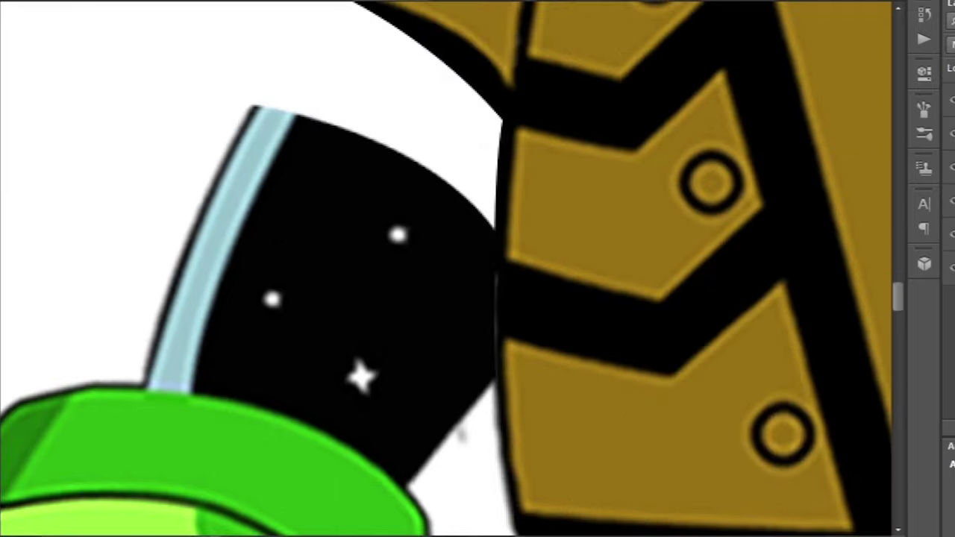
{"action": "scroll", "coordinate": [295, 280], "scroll_direction": "up", "scroll_amount": 2}
{"action": "left_click_drag", "start_coordinate": [556, 265], "coordinate": [550, 304]}
{"action": "scroll", "coordinate": [550, 298], "scroll_direction": "down", "scroll_amount": 1}
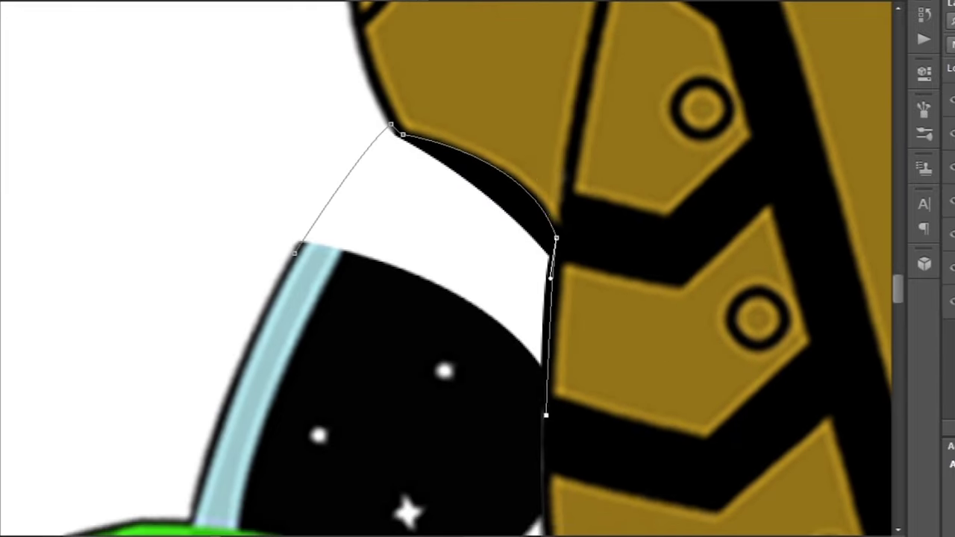
{"action": "key", "text": "ctrl+Return"}
{"action": "scroll", "coordinate": [477, 269], "scroll_direction": "down", "scroll_amount": 8}
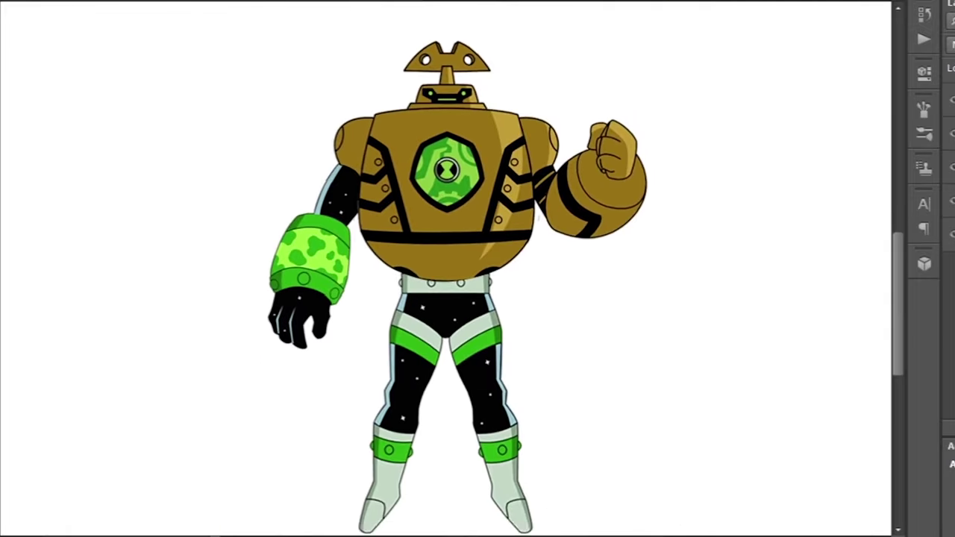
Outline the golden arm on the figure's right-hand side with the Pen tool and delete it
{"action": "scroll", "coordinate": [515, 97], "scroll_direction": "down", "scroll_amount": 2}
{"action": "scroll", "coordinate": [548, 131], "scroll_direction": "up", "scroll_amount": 7}
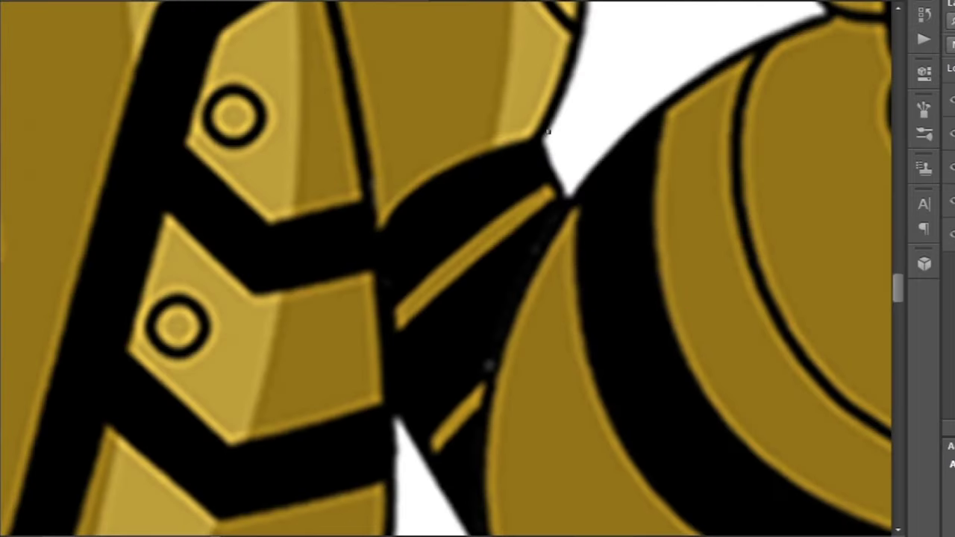
{"action": "scroll", "coordinate": [548, 132], "scroll_direction": "down", "scroll_amount": 1}
{"action": "left_click_drag", "start_coordinate": [427, 457], "coordinate": [451, 534]}
{"action": "scroll", "coordinate": [452, 533], "scroll_direction": "down", "scroll_amount": 3}
{"action": "left_click_drag", "start_coordinate": [526, 441], "coordinate": [560, 450]}
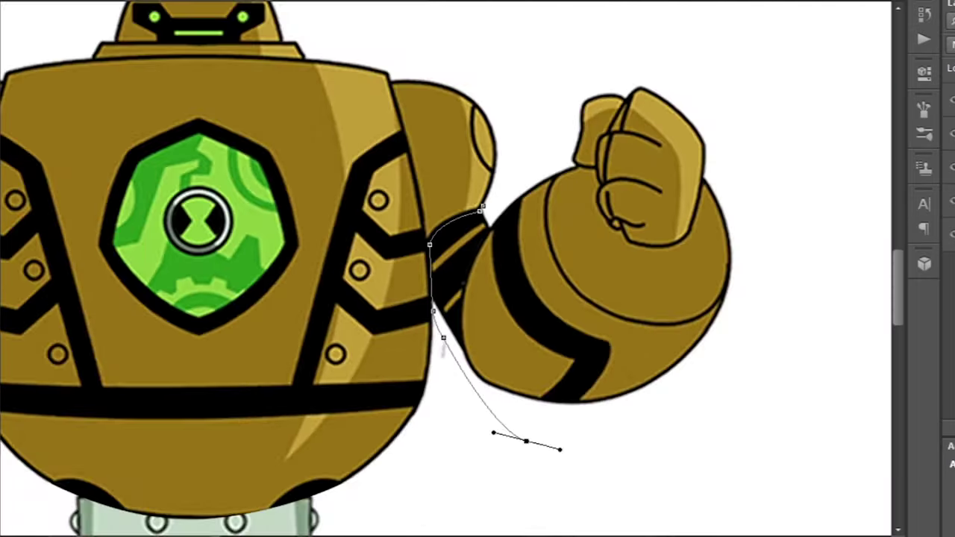
{"action": "key", "text": "Delete"}
Add a mirrored copy of the black arm with the green cuff under the right-hand golden shoulder
{"action": "scroll", "coordinate": [478, 269], "scroll_direction": "down", "scroll_amount": 3}
{"action": "scroll", "coordinate": [478, 269], "scroll_direction": "up", "scroll_amount": 3}
{"action": "scroll", "coordinate": [478, 269], "scroll_direction": "down", "scroll_amount": 5}
{"action": "scroll", "coordinate": [478, 298], "scroll_direction": "up", "scroll_amount": 3}
{"action": "scroll", "coordinate": [478, 268], "scroll_direction": "up", "scroll_amount": 3}
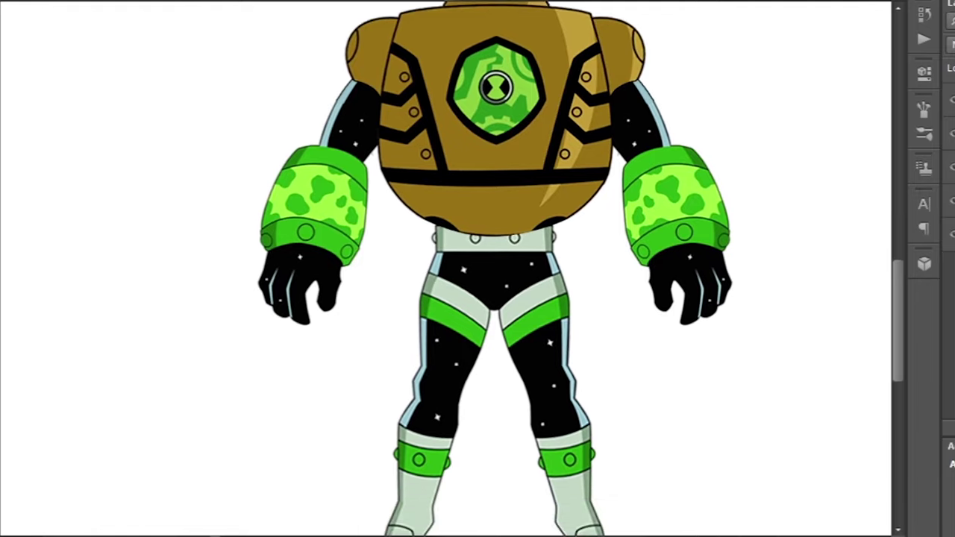
Recolour the upper and lower bands of both green cuffs golden brown to match the torso
{"action": "scroll", "coordinate": [478, 269], "scroll_direction": "down", "scroll_amount": 1}
{"action": "scroll", "coordinate": [478, 269], "scroll_direction": "up", "scroll_amount": 3}
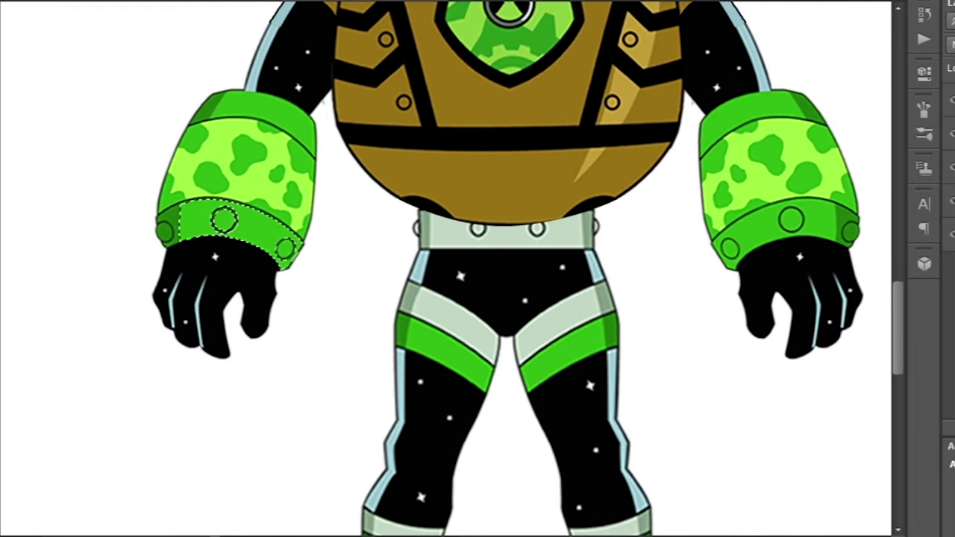
{"action": "key", "text": "ctrl+z"}
{"action": "scroll", "coordinate": [478, 268], "scroll_direction": "up", "scroll_amount": 3}
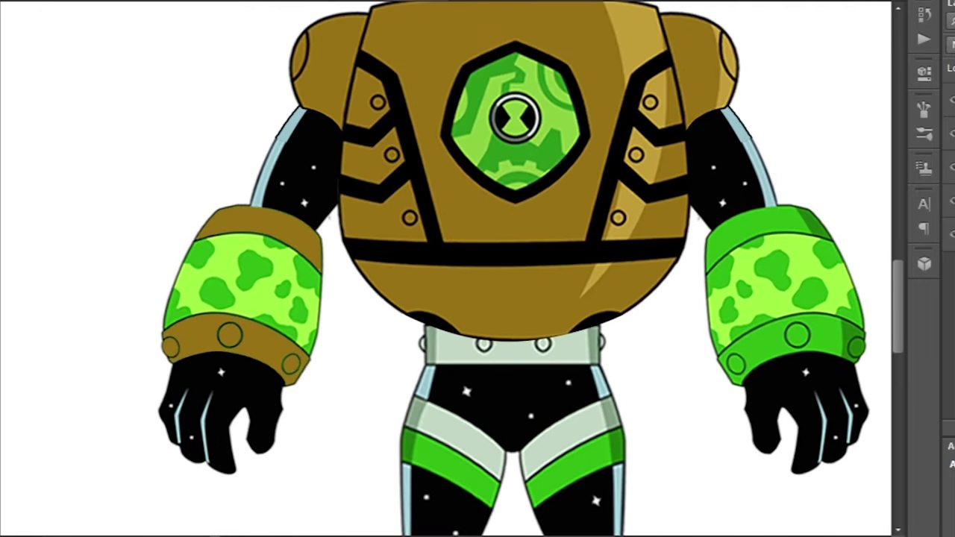
{"action": "scroll", "coordinate": [478, 269], "scroll_direction": "down", "scroll_amount": 2}
{"action": "left_click", "coordinate": [799, 340]}
{"action": "scroll", "coordinate": [477, 269], "scroll_direction": "down", "scroll_amount": 5}
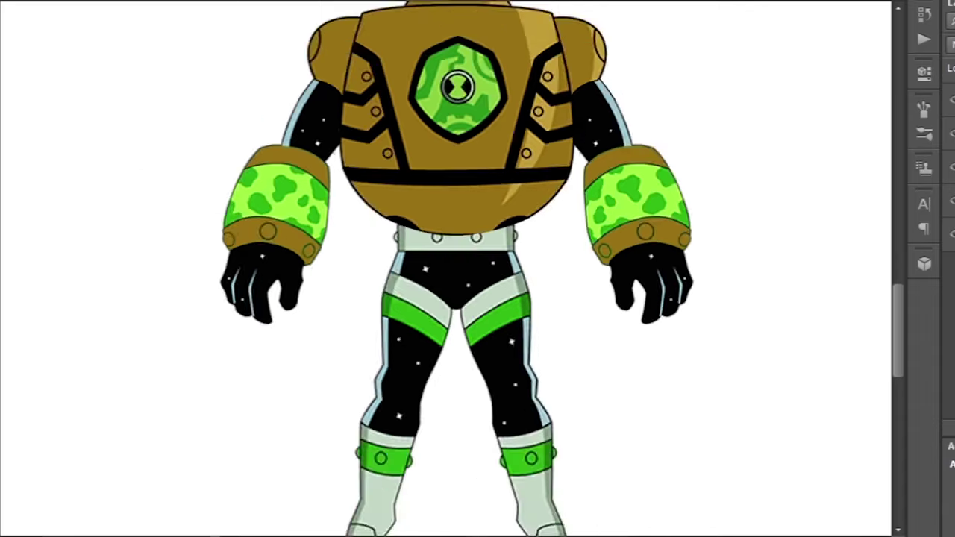
Outline the horned head of the starry black figure in the reference row and copy it
{"action": "scroll", "coordinate": [478, 269], "scroll_direction": "up", "scroll_amount": 6}
{"action": "scroll", "coordinate": [477, 268], "scroll_direction": "up", "scroll_amount": 5}
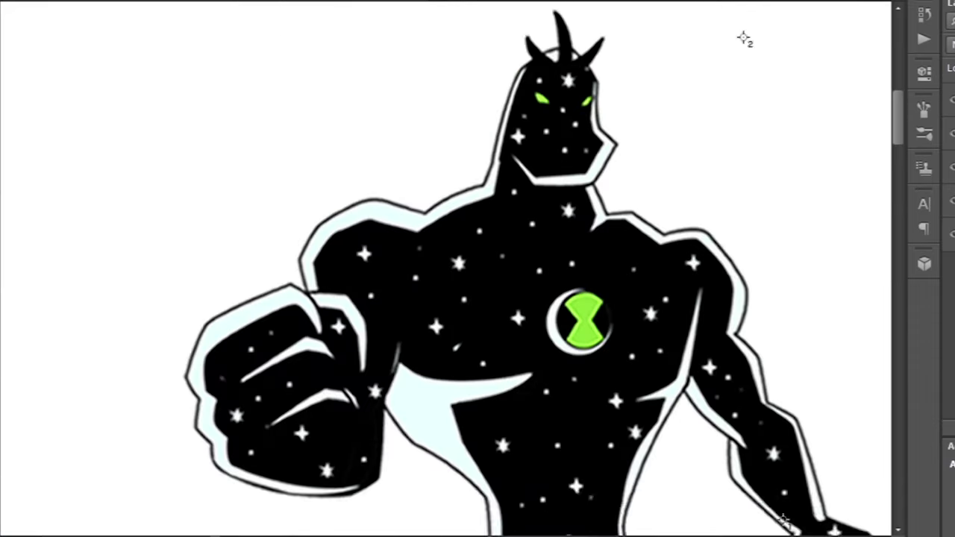
{"action": "left_click_drag", "start_coordinate": [426, 26], "coordinate": [689, 231]}
{"action": "scroll", "coordinate": [477, 269], "scroll_direction": "down", "scroll_amount": 5}
{"action": "scroll", "coordinate": [477, 268], "scroll_direction": "up", "scroll_amount": 4}
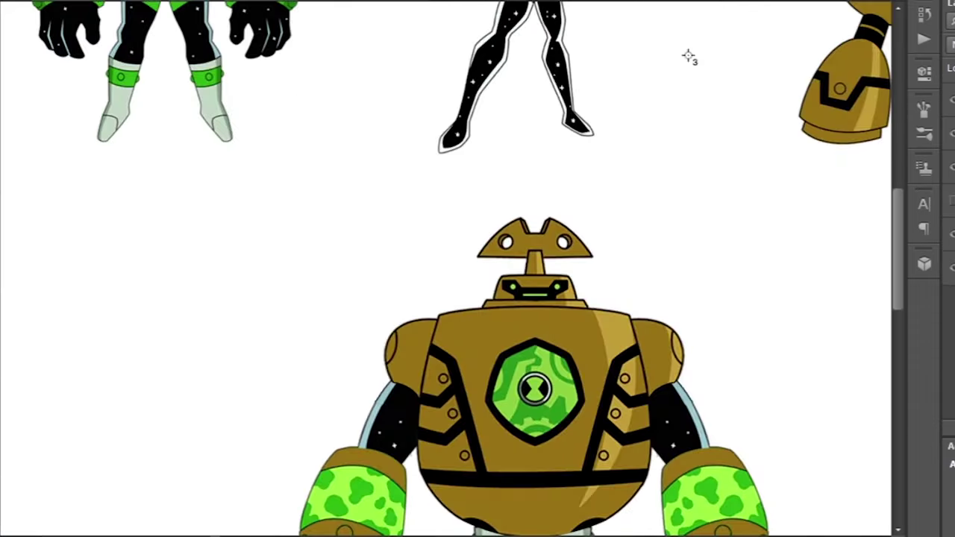
Delete the golden robot's head from the combined figure, keeping the flat neck base
{"action": "scroll", "coordinate": [478, 269], "scroll_direction": "up", "scroll_amount": 5}
{"action": "mouse_move", "coordinate": [495, 43]}
{"action": "left_mouse_down"}
{"action": "mouse_move", "coordinate": [704, 298]}
{"action": "mouse_move", "coordinate": [495, 43]}
{"action": "left_mouse_up"}
{"action": "key", "text": "Delete"}
Paste the starry horned head, scale it down and seat it on the golden torso's neck base
{"action": "key", "text": "ctrl+v"}
{"action": "scroll", "coordinate": [478, 269], "scroll_direction": "down", "scroll_amount": 3}
{"action": "key", "text": "ctrl+t"}
{"action": "scroll", "coordinate": [478, 269], "scroll_direction": "down", "scroll_amount": 2}
{"action": "scroll", "coordinate": [477, 269], "scroll_direction": "up", "scroll_amount": 5}
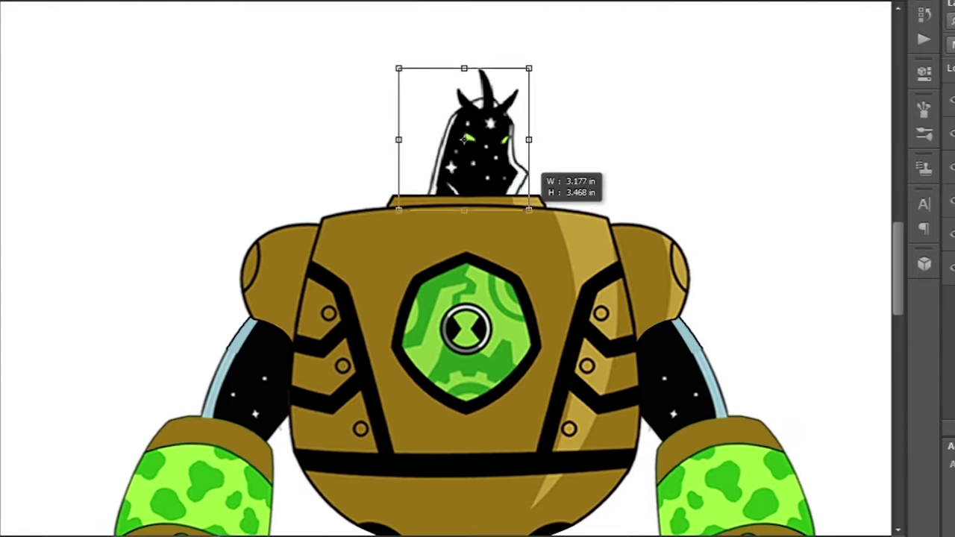
{"action": "scroll", "coordinate": [477, 268], "scroll_direction": "down", "scroll_amount": 3}
{"action": "scroll", "coordinate": [477, 269], "scroll_direction": "up", "scroll_amount": 3}
{"action": "scroll", "coordinate": [477, 269], "scroll_direction": "down", "scroll_amount": 3}
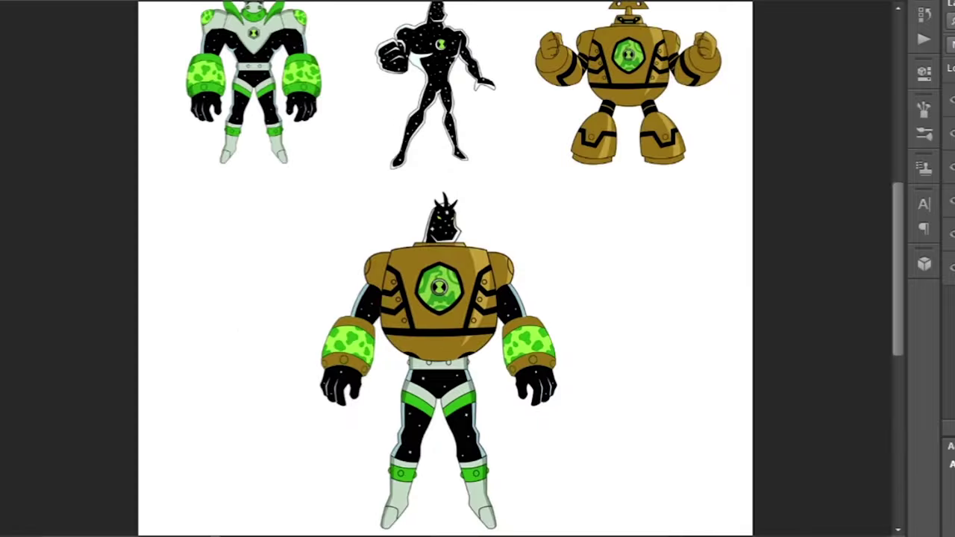
{"action": "scroll", "coordinate": [478, 269], "scroll_direction": "up", "scroll_amount": 4}
{"action": "scroll", "coordinate": [477, 269], "scroll_direction": "down", "scroll_amount": 3}
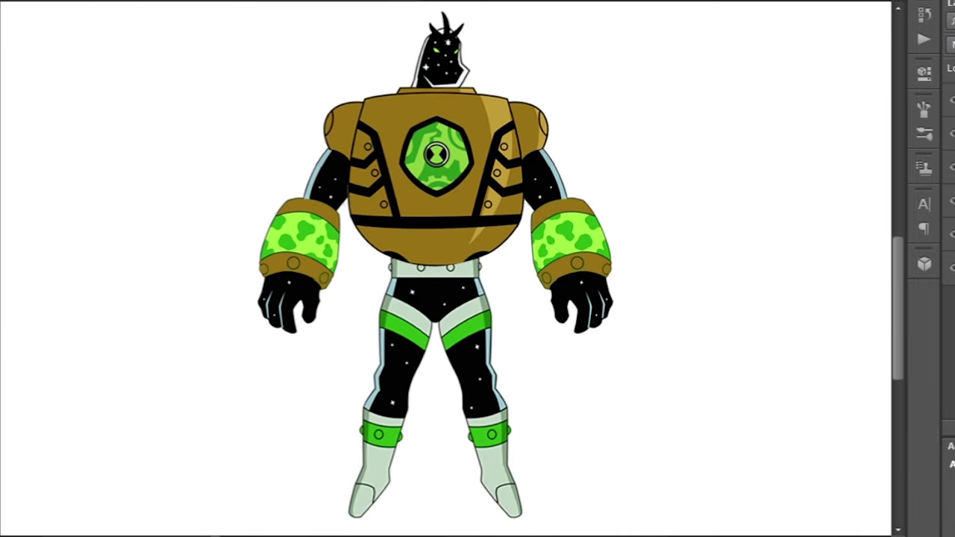
{"action": "scroll", "coordinate": [478, 269], "scroll_direction": "left", "scroll_amount": 2}
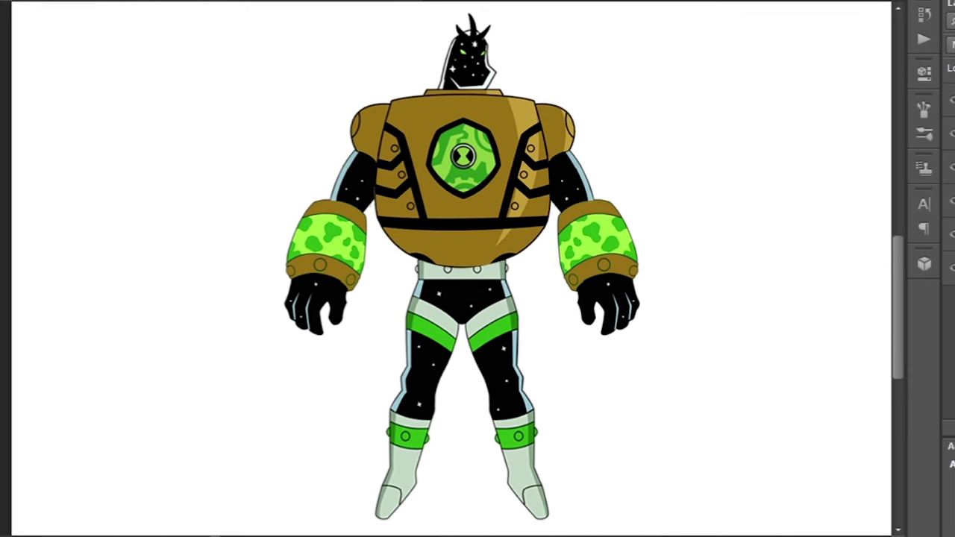
{"action": "scroll", "coordinate": [478, 268], "scroll_direction": "up", "scroll_amount": 1}
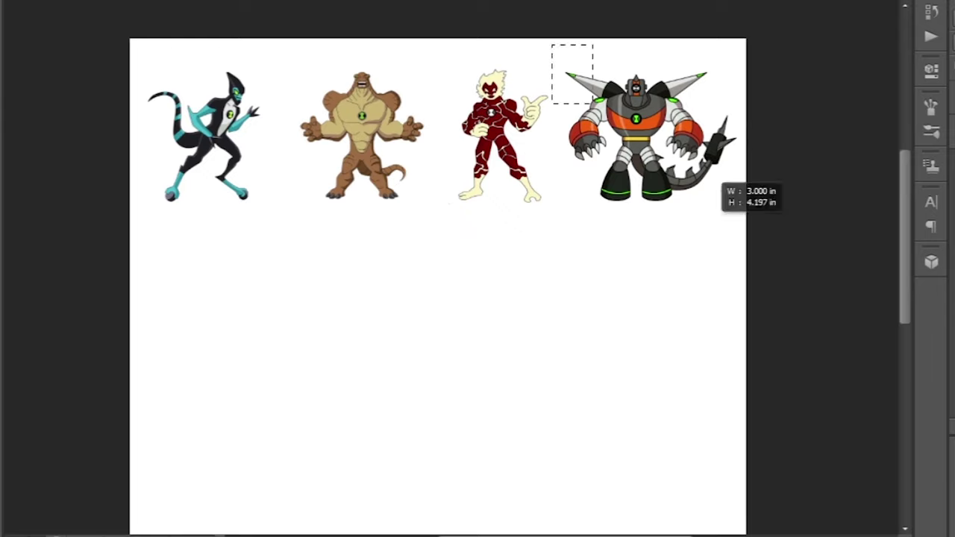
Paste a copy of the orange-and-grey armoured robot into the empty area below the reference row and enlarge it
{"action": "key", "text": "ctrl+v"}
{"action": "left_click_drag", "start_coordinate": [522, 343], "coordinate": [604, 453]}
Outline the brown dinosaur figure's head and neck, copy them and move the copy over the large robot's face
{"action": "key", "text": "ctrl+plus"}
{"action": "key", "text": "ctrl+plus"}
{"action": "key", "text": "ctrl+plus"}
{"action": "key", "text": "ctrl+plus"}
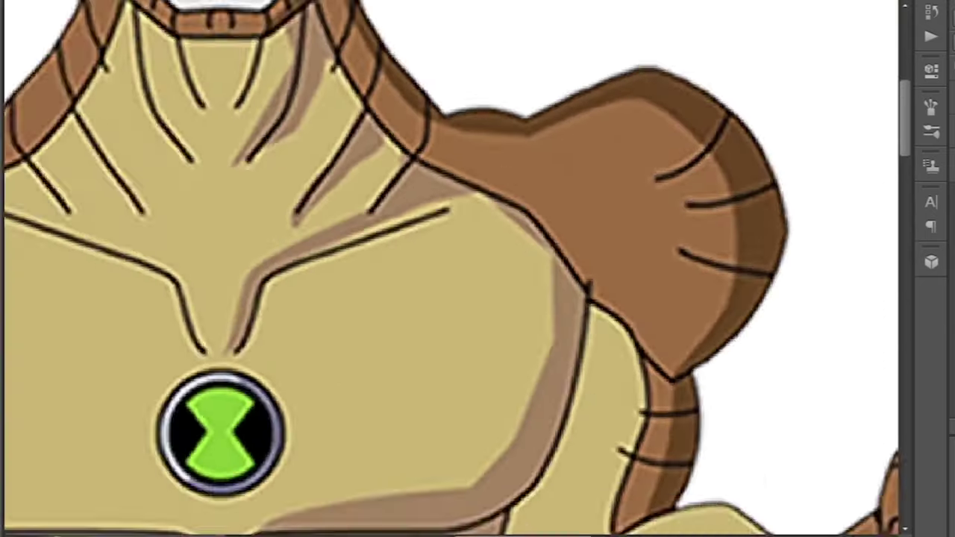
{"action": "left_click_drag", "start_coordinate": [224, 224], "coordinate": [425, 284]}
{"action": "left_click", "coordinate": [170, 214]}
{"action": "left_click_drag", "start_coordinate": [425, 384], "coordinate": [500, 384]}
{"action": "right_click", "coordinate": [545, 117]}
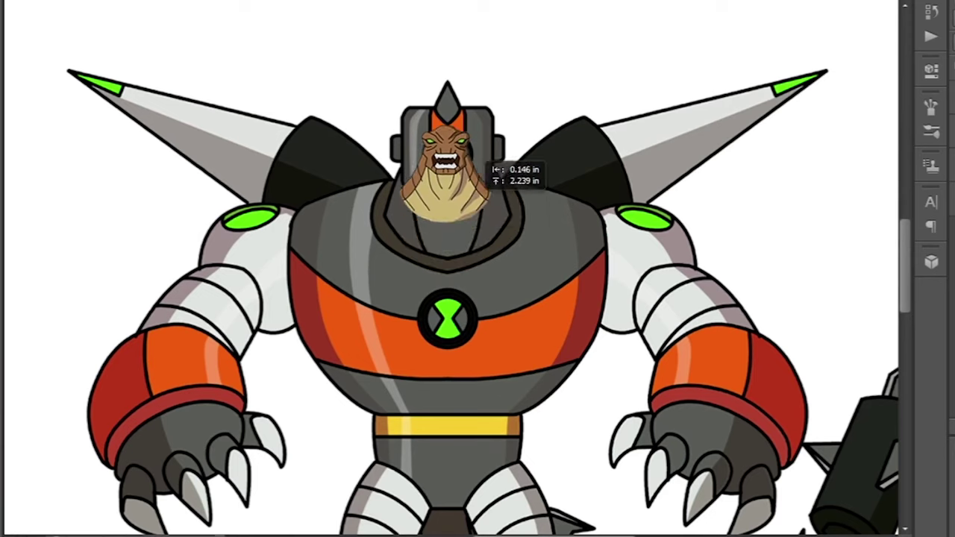
Enlarge the dinosaur head so it covers the robot's face and its neck fills the collar
{"action": "left_click_drag", "start_coordinate": [485, 153], "coordinate": [523, 209]}
{"action": "key", "text": "Return"}
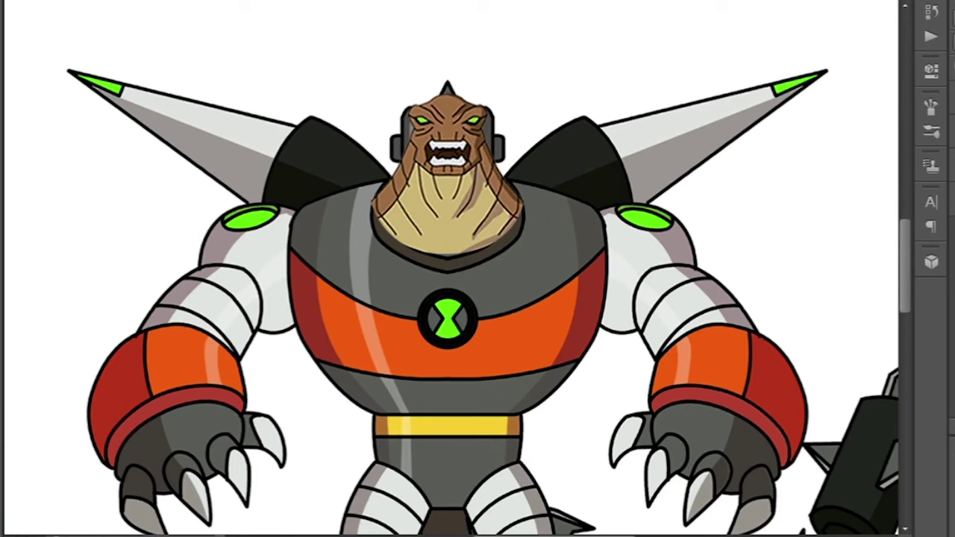
{"action": "scroll", "coordinate": [478, 269], "scroll_direction": "down", "scroll_amount": 3}
{"action": "key", "text": "ctrl+minus"}
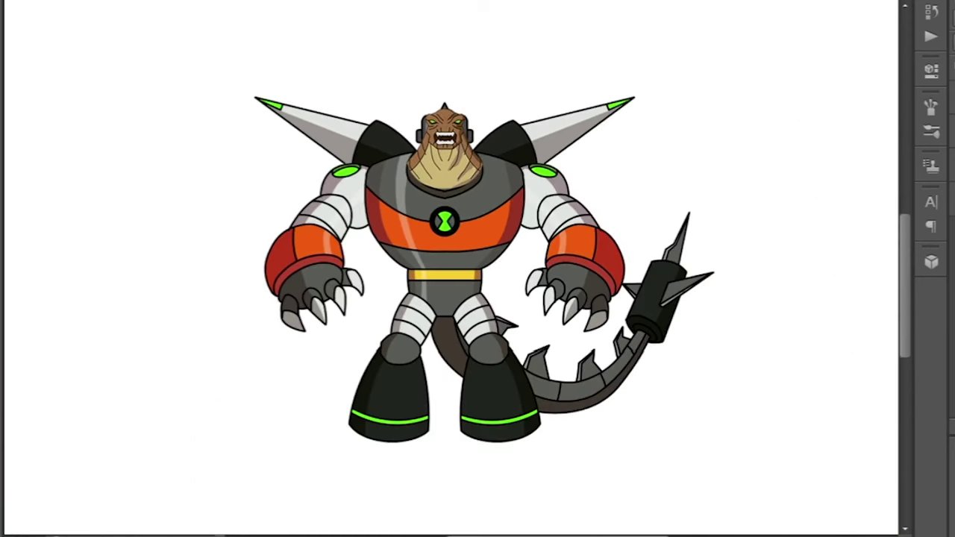
Remove the robot's crest spike behind the dinosaur head and restore the head layer to full opacity
{"action": "key", "text": "ctrl+plus"}
{"action": "key", "text": "ctrl+minus"}
{"action": "key", "text": "ctrl+plus"}
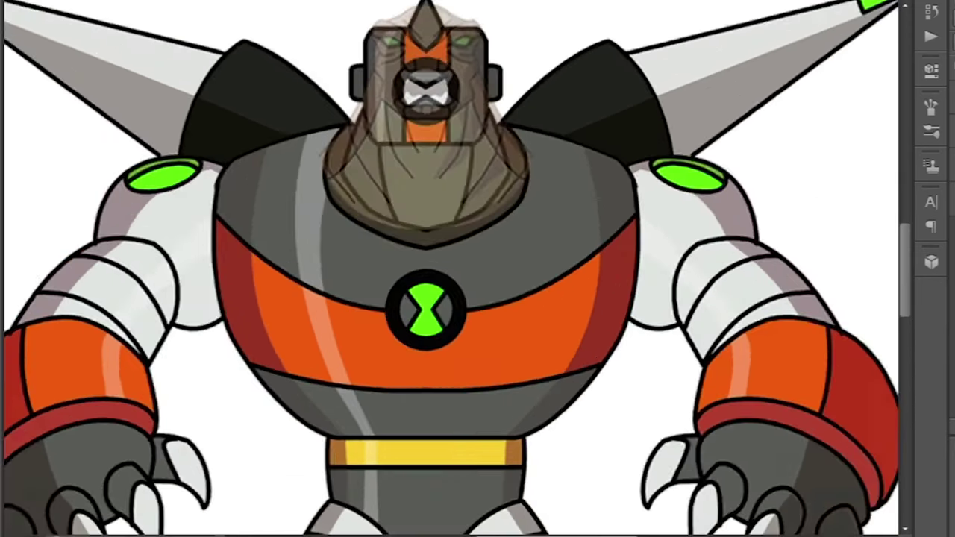
{"action": "key", "text": "ctrl+plus"}
{"action": "key", "text": "ctrl+minus"}
{"action": "key", "text": "0"}
{"action": "key", "text": "ctrl+minus"}
{"action": "key", "text": "ctrl+plus"}
{"action": "key", "text": "ctrl+minus"}
{"action": "key", "text": "ctrl+minus"}
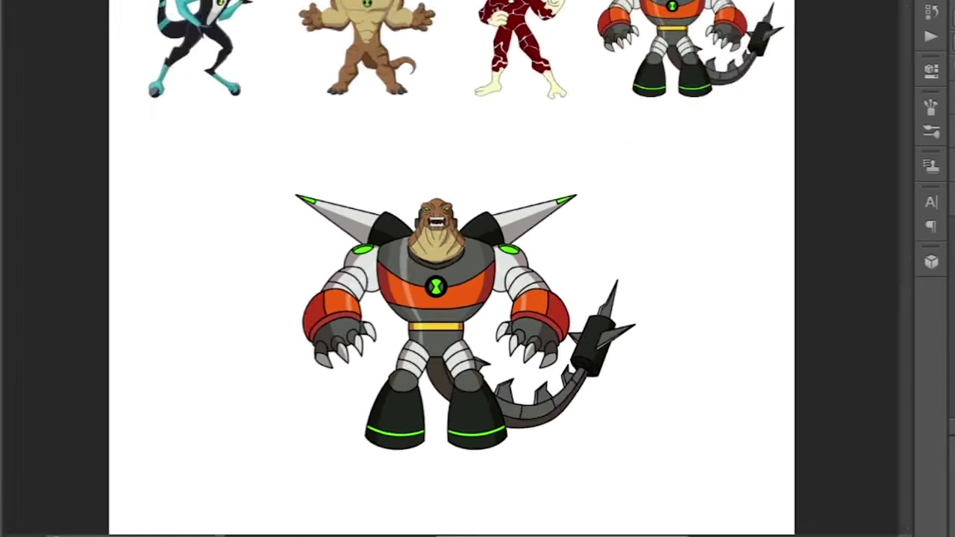
{"action": "key", "text": "ctrl+plus"}
{"action": "key", "text": "ctrl+minus"}
{"action": "key", "text": "ctrl+minus"}
{"action": "key", "text": "ctrl+plus"}
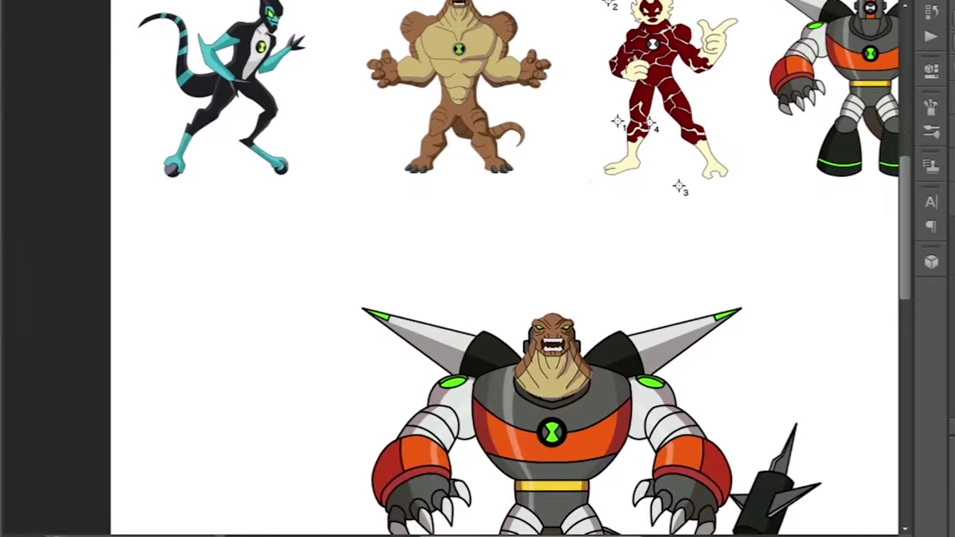
{"action": "scroll", "coordinate": [493, 269], "scroll_direction": "up", "scroll_amount": 1}
{"action": "scroll", "coordinate": [492, 269], "scroll_direction": "down", "scroll_amount": 3}
{"action": "scroll", "coordinate": [636, 49], "scroll_direction": "up", "scroll_amount": 1}
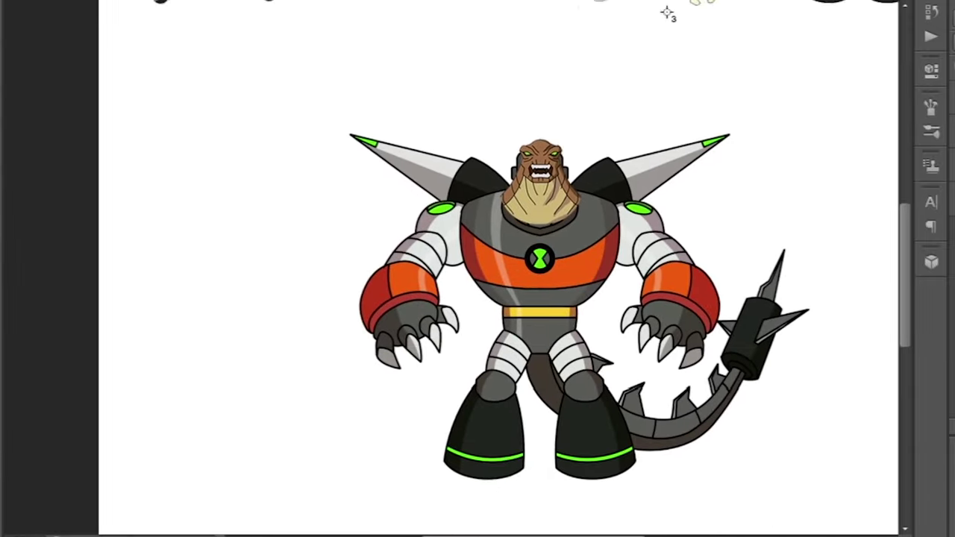
{"action": "scroll", "coordinate": [636, 49], "scroll_direction": "right", "scroll_amount": 1}
Make the dinosaur head semi-transparent and shrink it slightly to fit inside the robot's collar
{"action": "key", "text": "ctrl+plus"}
{"action": "key", "text": "ctrl+plus"}
{"action": "key", "text": "ctrl+plus"}
{"action": "key", "text": "ctrl+plus"}
{"action": "key", "text": "ctrl+plus"}
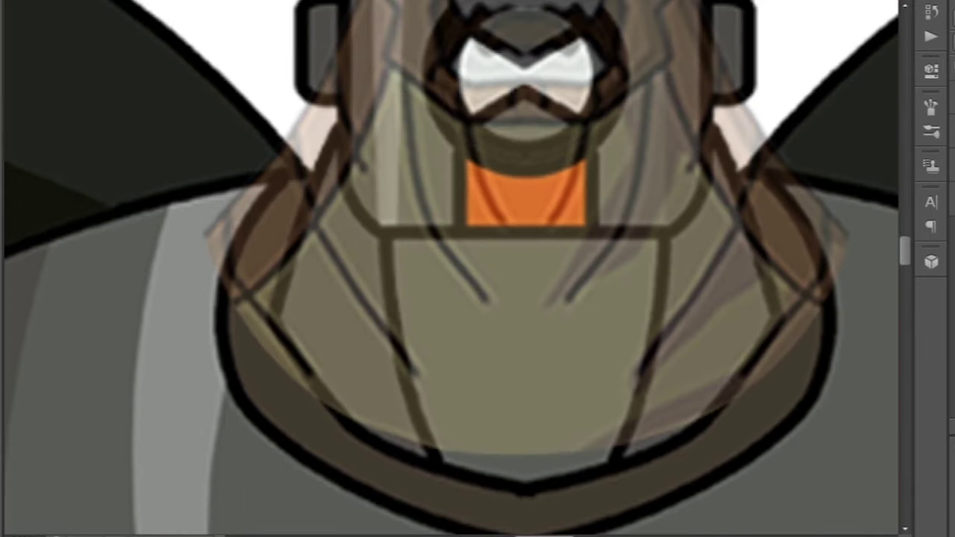
{"action": "key", "text": "ctrl+t"}
{"action": "key", "text": "Return"}
Trim the neck edges that overlap the robot's collar outline on both sides and return the head to full opacity
{"action": "key", "text": "ctrl+minus"}
{"action": "key", "text": "ctrl+plus"}
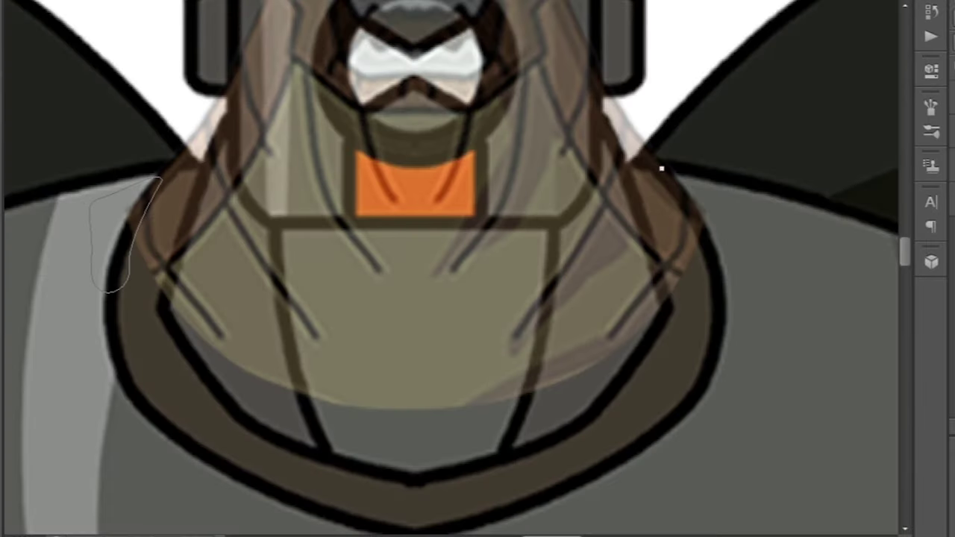
{"action": "right_click", "coordinate": [662, 169]}
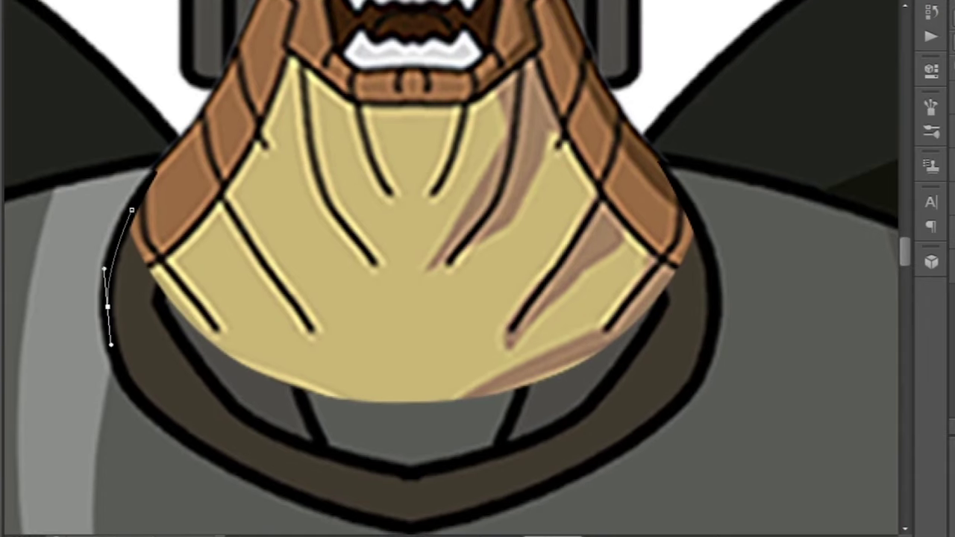
Trace the robot's collar outline with the Pen tool from one side of the neck to the other and fill it with the tan neck colour
{"action": "scroll", "coordinate": [110, 345], "scroll_direction": "down", "scroll_amount": 3}
{"action": "left_click_drag", "start_coordinate": [413, 348], "coordinate": [485, 526]}
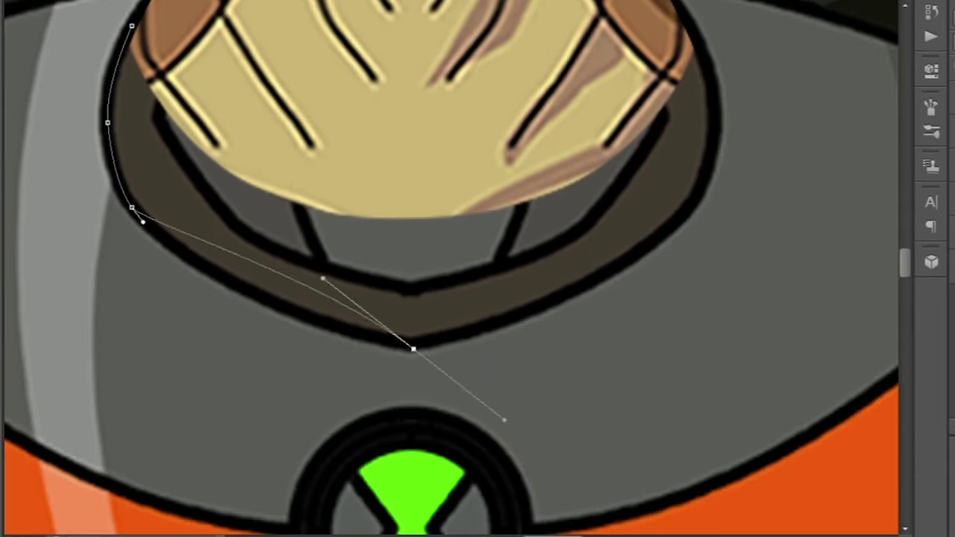
{"action": "scroll", "coordinate": [457, 269], "scroll_direction": "up", "scroll_amount": 1}
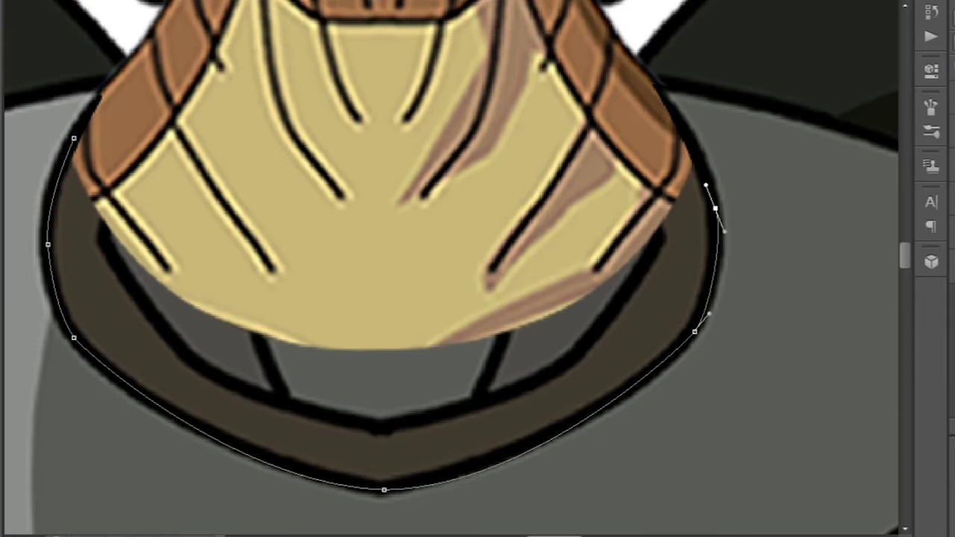
{"action": "right_click", "coordinate": [764, 106]}
{"action": "key", "text": "Escape"}
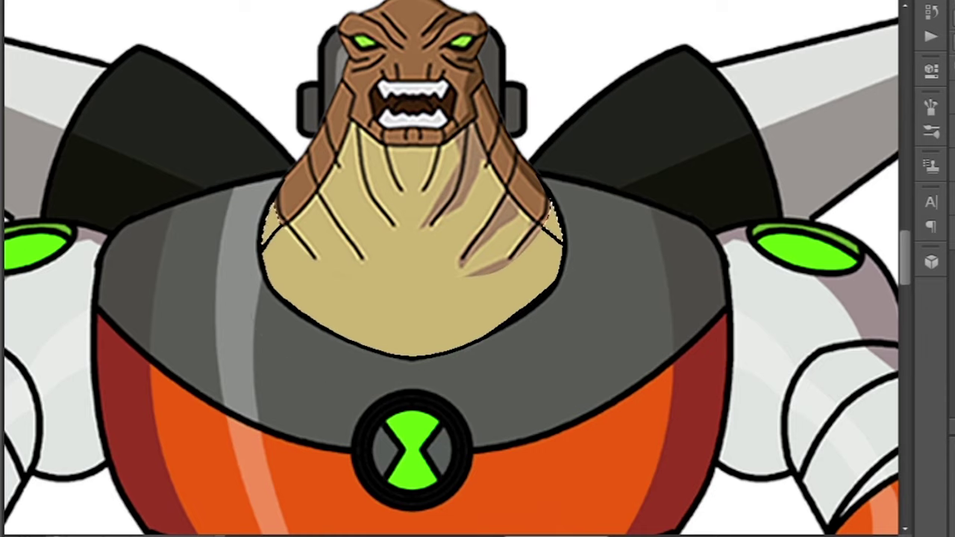
Cut out the dinosaur's shoulder and arm with the Pen tool and place it, enlarged and rotated, over the robot's arm
{"action": "scroll", "coordinate": [451, 269], "scroll_direction": "down", "scroll_amount": 5}
{"action": "scroll", "coordinate": [451, 269], "scroll_direction": "up", "scroll_amount": 2}
{"action": "scroll", "coordinate": [478, 269], "scroll_direction": "up", "scroll_amount": 2}
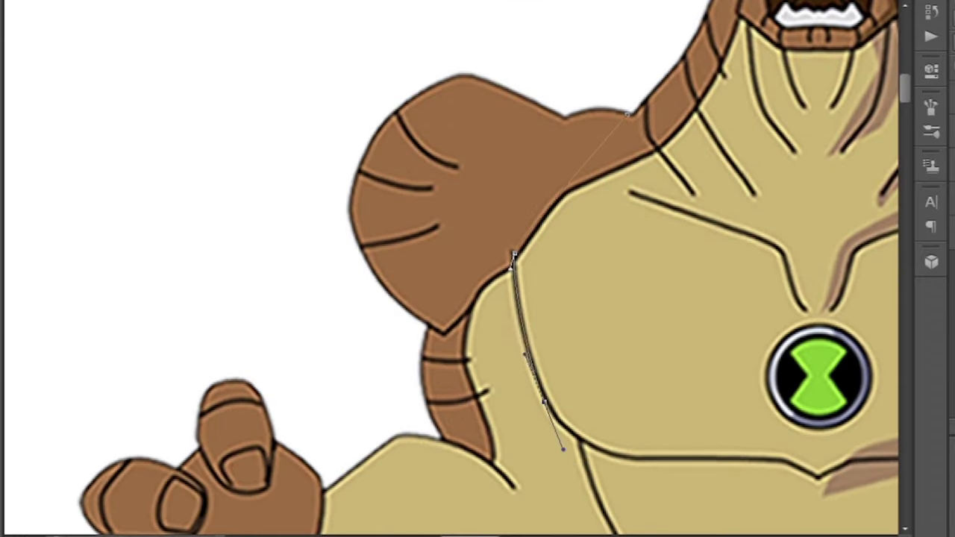
{"action": "scroll", "coordinate": [478, 269], "scroll_direction": "down", "scroll_amount": 3}
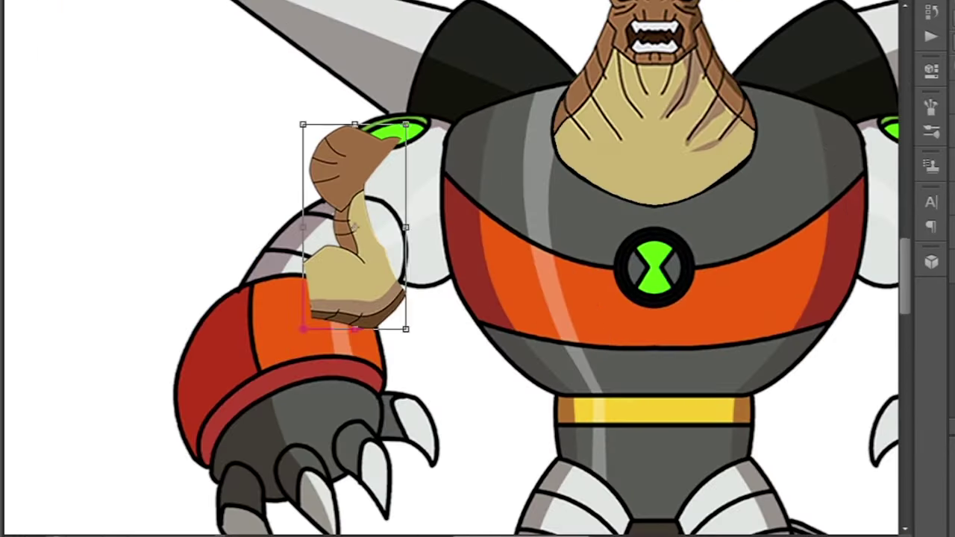
{"action": "left_click_drag", "start_coordinate": [321, 224], "coordinate": [366, 283]}
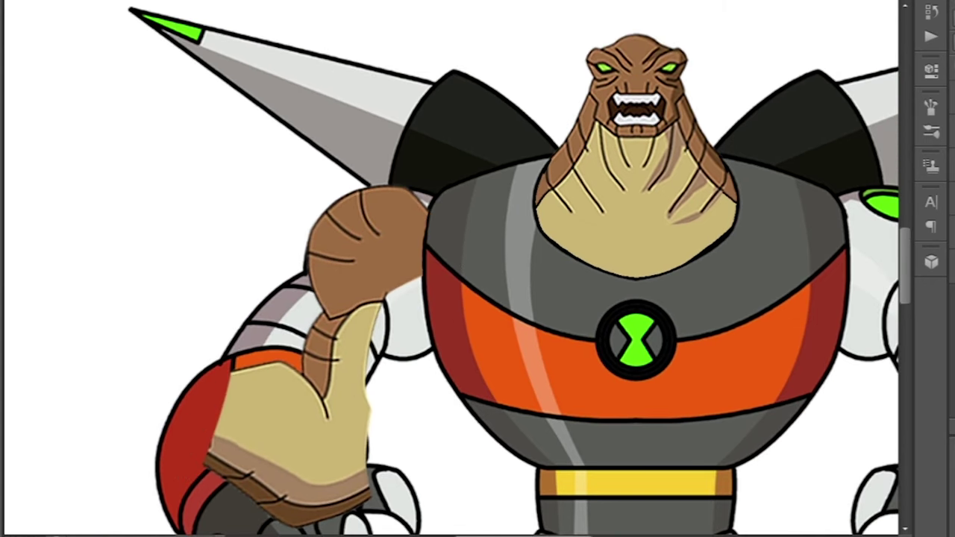
Erase the dinosaur's lower arm from the pasted piece, leaving only the brown shoulder on the robot's arm
{"action": "scroll", "coordinate": [533, 269], "scroll_direction": "down", "scroll_amount": 3}
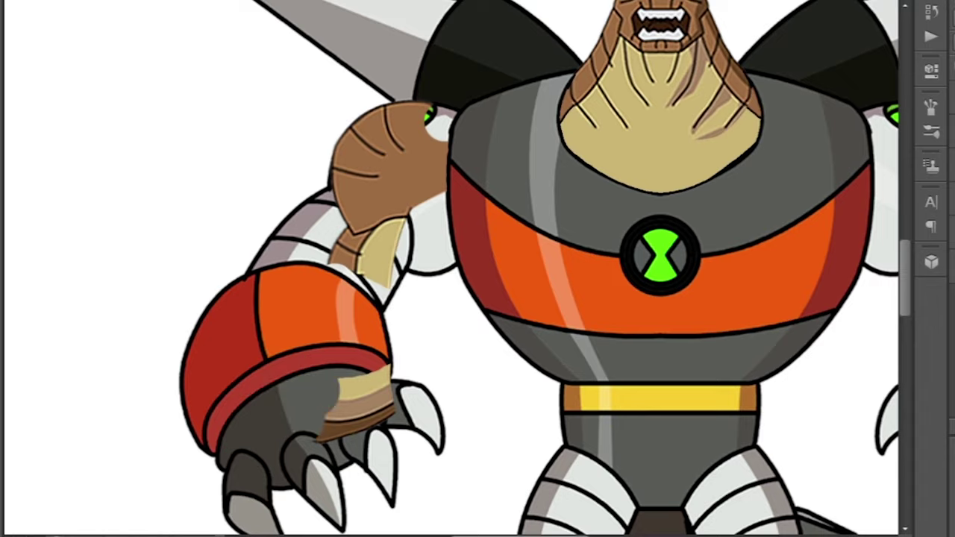
{"action": "scroll", "coordinate": [418, 224], "scroll_direction": "up", "scroll_amount": 5}
{"action": "left_click_drag", "start_coordinate": [418, 388], "coordinate": [359, 247]}
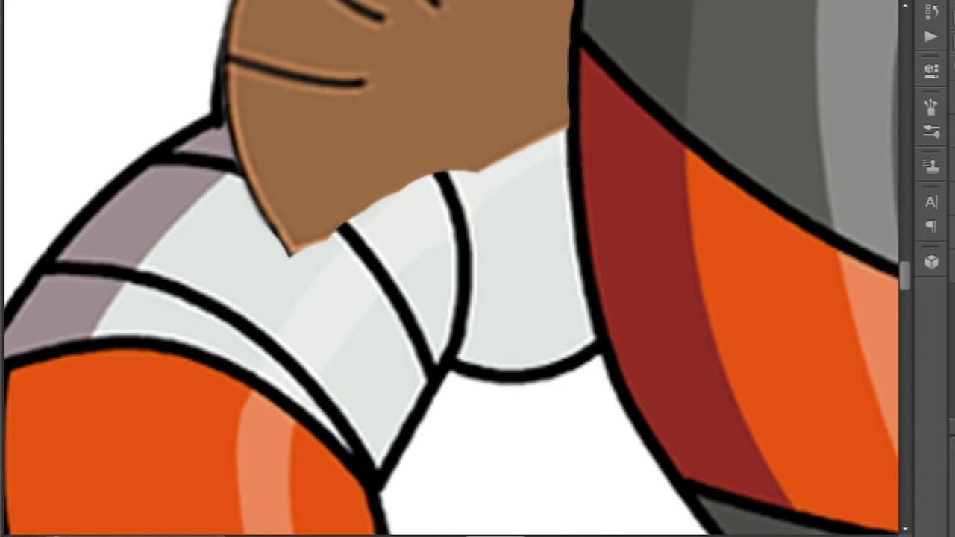
{"action": "scroll", "coordinate": [477, 268], "scroll_direction": "down", "scroll_amount": 5}
Trace the robot's upper arm from the shoulder to the orange cuff with the Pen tool and fill it with the shoulder's brown
{"action": "scroll", "coordinate": [477, 269], "scroll_direction": "up", "scroll_amount": 5}
{"action": "scroll", "coordinate": [477, 269], "scroll_direction": "down", "scroll_amount": 3}
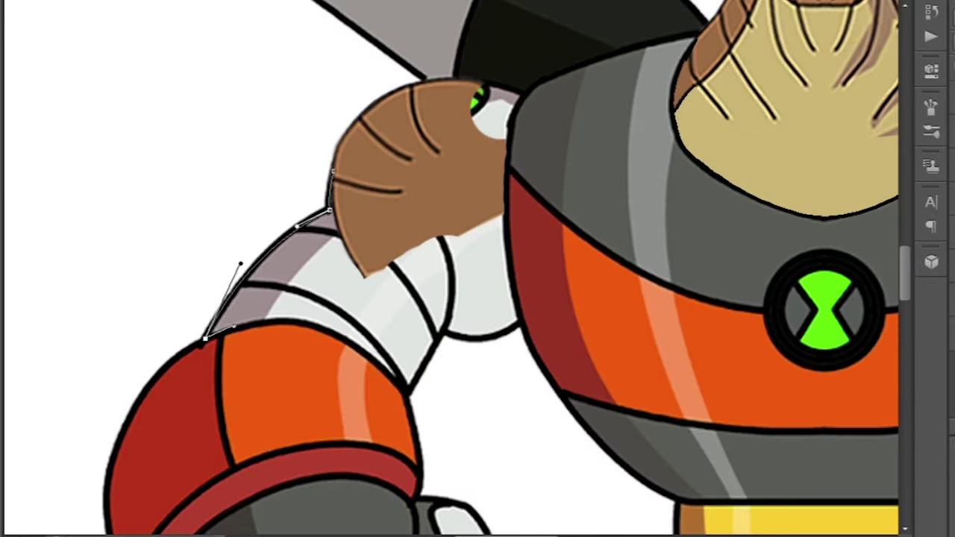
{"action": "scroll", "coordinate": [478, 269], "scroll_direction": "up", "scroll_amount": 3}
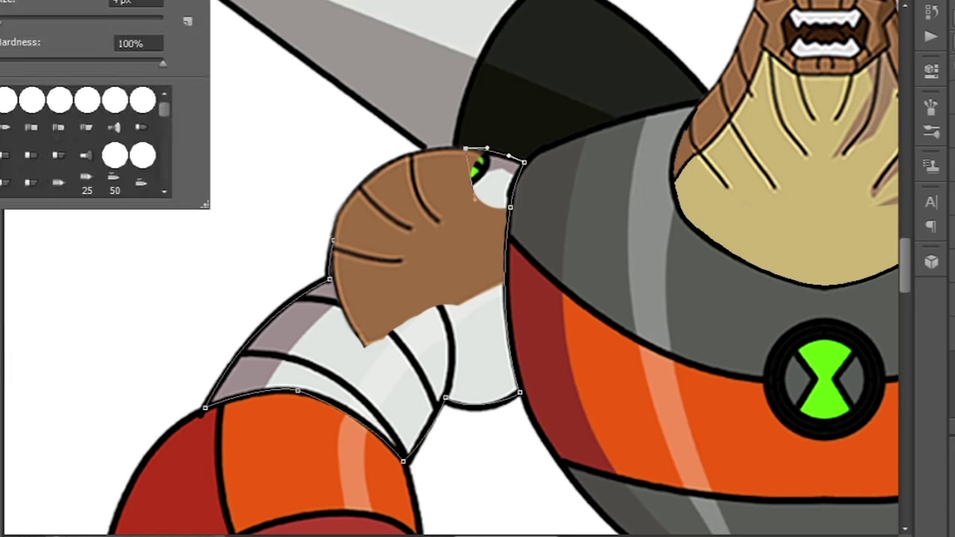
{"action": "right_click", "coordinate": [452, 117]}
{"action": "right_click", "coordinate": [470, 122]}
{"action": "left_click", "coordinate": [515, 245]}
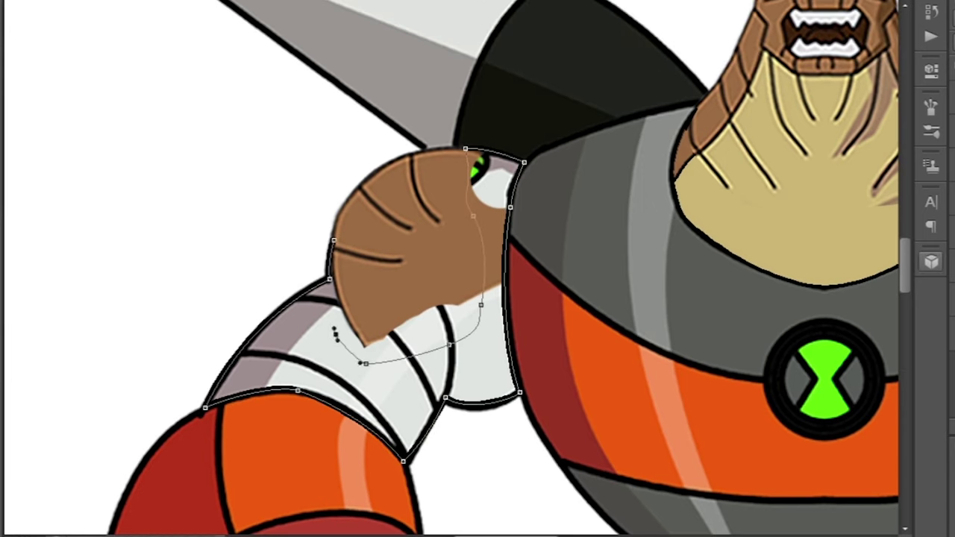
{"action": "scroll", "coordinate": [667, 43], "scroll_direction": "down", "scroll_amount": 5}
{"action": "key", "text": "alt+BackSpace"}
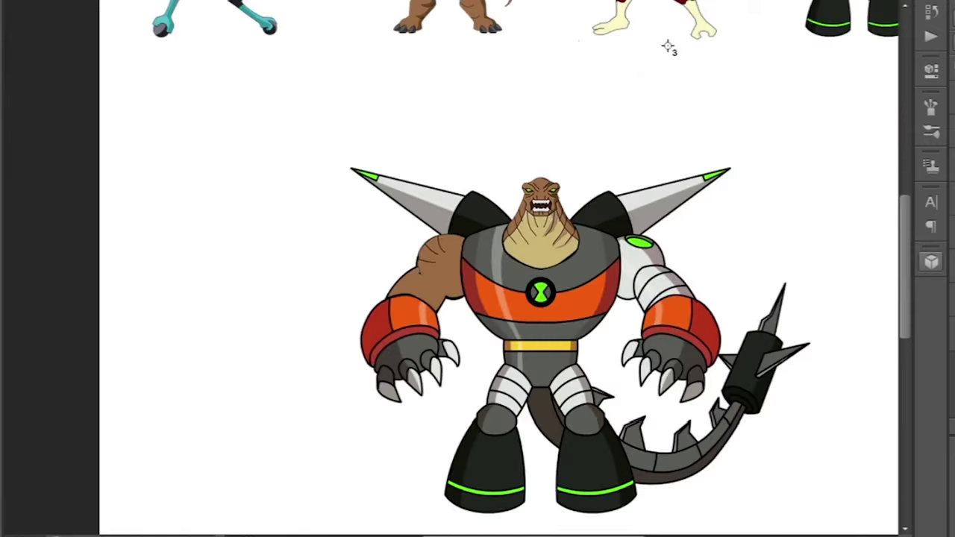
Draw a curved black outline along the outer shoulder edge and down into the upper arm
{"action": "scroll", "coordinate": [657, 7], "scroll_direction": "up", "scroll_amount": 4}
{"action": "scroll", "coordinate": [452, 262], "scroll_direction": "up", "scroll_amount": 2}
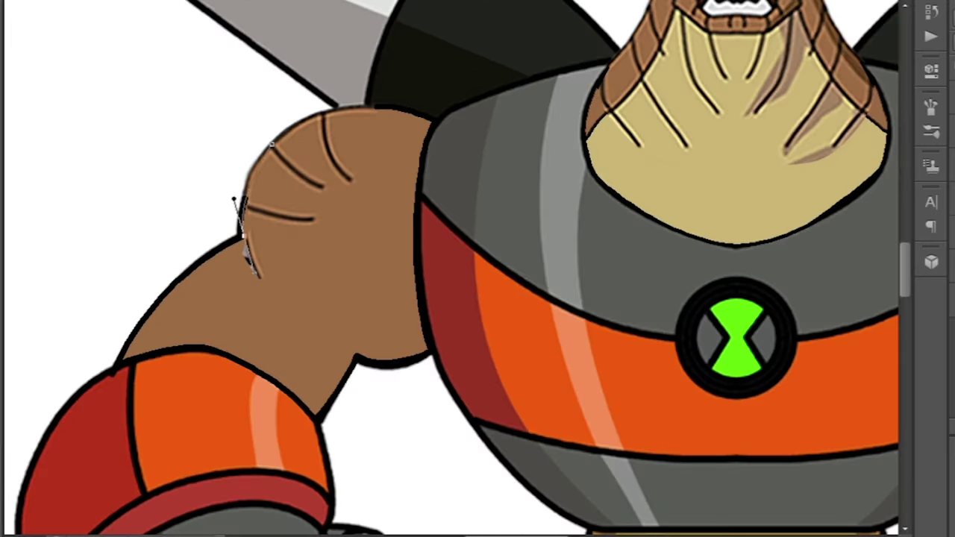
{"action": "scroll", "coordinate": [258, 275], "scroll_direction": "down", "scroll_amount": 5}
Trace the inner side of the upper arm with the Pen tool and fill it with the tan neck colour
{"action": "scroll", "coordinate": [288, 420], "scroll_direction": "up", "scroll_amount": 4}
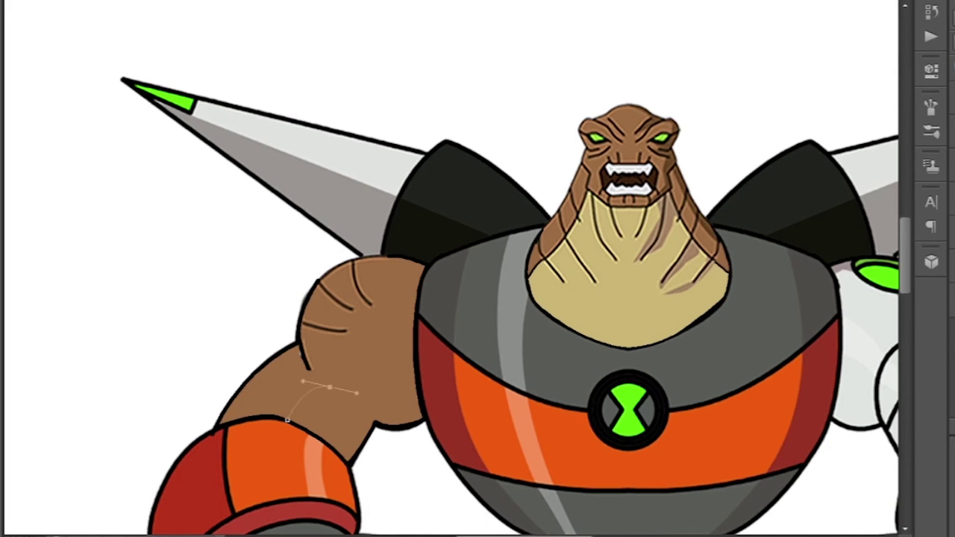
{"action": "key", "text": "Return"}
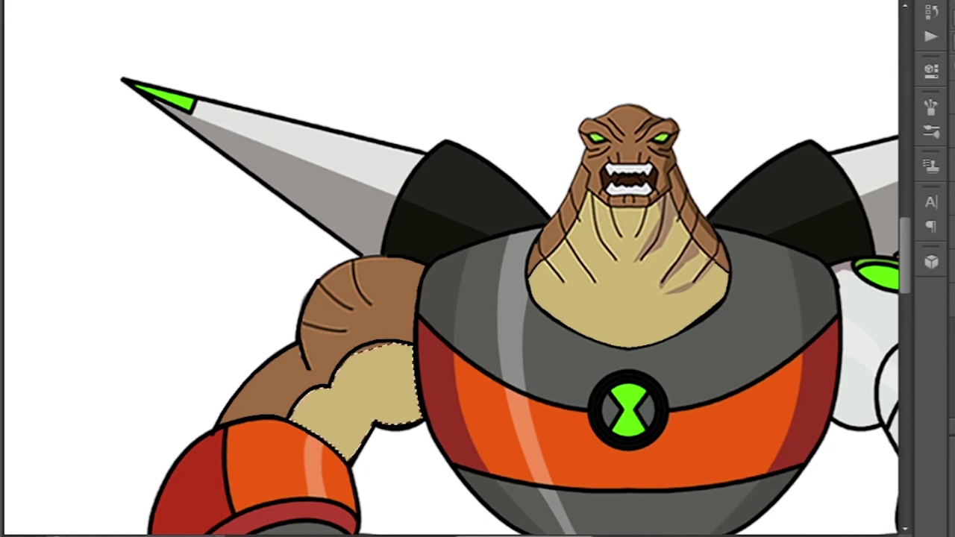
{"action": "key", "text": "alt+BackSpace"}
Duplicate the recoloured upper arm and mirror it onto the robot's other arm
{"action": "scroll", "coordinate": [448, 269], "scroll_direction": "down", "scroll_amount": 4}
{"action": "scroll", "coordinate": [447, 269], "scroll_direction": "up", "scroll_amount": 4}
{"action": "scroll", "coordinate": [448, 269], "scroll_direction": "down", "scroll_amount": 4}
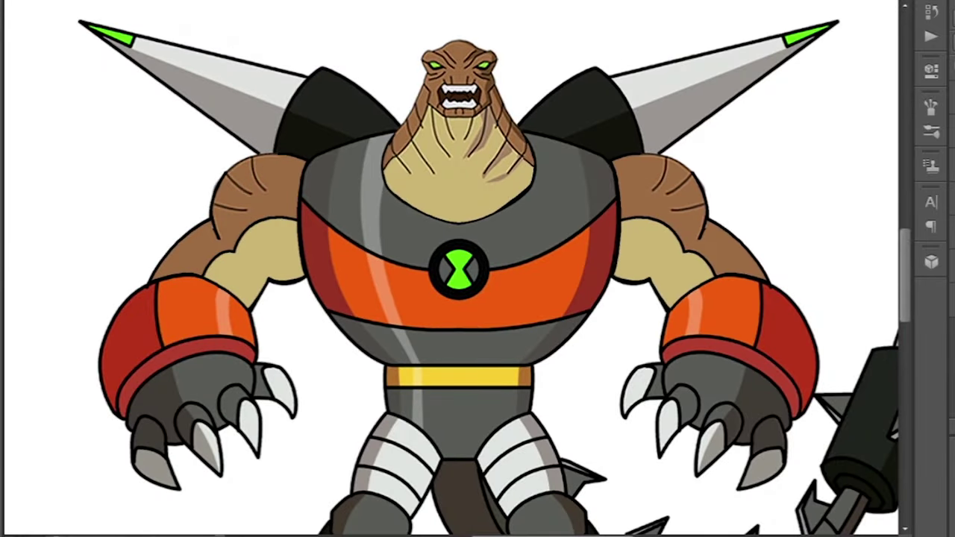
Cut out the black and teal alien's leg and position it over one of the robot's legs
{"action": "scroll", "coordinate": [448, 269], "scroll_direction": "down", "scroll_amount": 4}
{"action": "scroll", "coordinate": [448, 268], "scroll_direction": "up", "scroll_amount": 4}
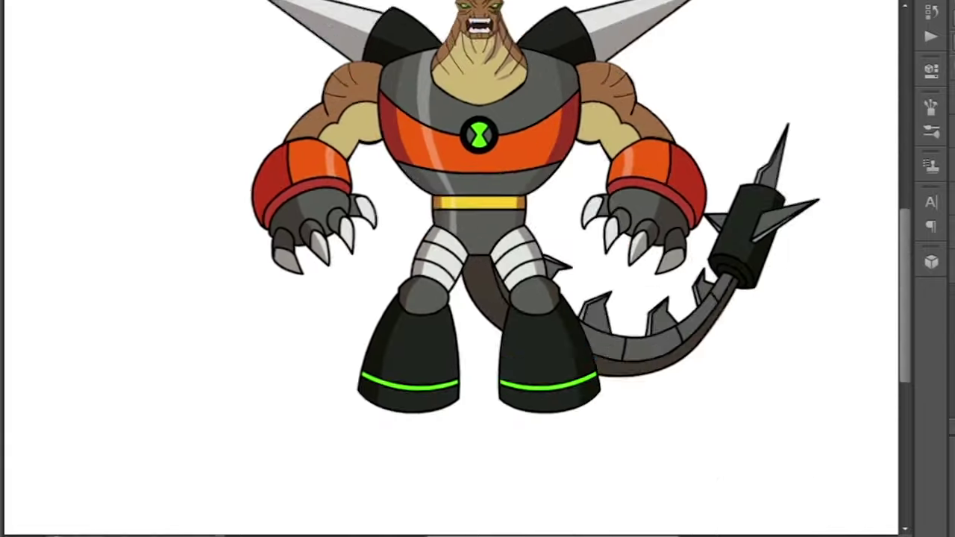
{"action": "left_click_drag", "start_coordinate": [657, 254], "coordinate": [693, 267]}
{"action": "left_click_drag", "start_coordinate": [672, 351], "coordinate": [714, 391]}
{"action": "left_click_drag", "start_coordinate": [657, 247], "coordinate": [671, 218]}
{"action": "scroll", "coordinate": [671, 224], "scroll_direction": "down", "scroll_amount": 2}
{"action": "scroll", "coordinate": [672, 224], "scroll_direction": "up", "scroll_amount": 2}
{"action": "left_click_drag", "start_coordinate": [675, 358], "coordinate": [691, 376]}
{"action": "left_click_drag", "start_coordinate": [634, 187], "coordinate": [650, 148]}
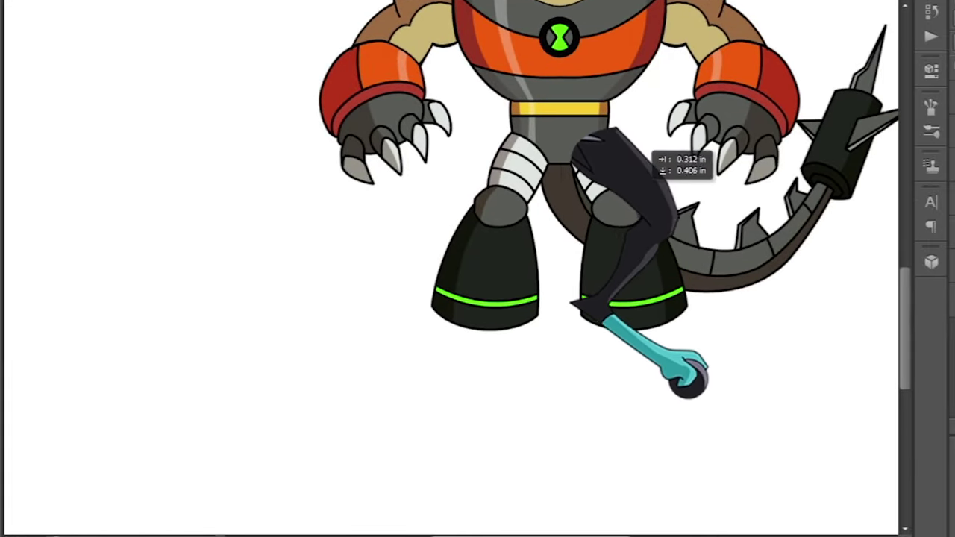
Trace the new thigh up to the robot's hip with the Pen tool, fill it with the dark leg colour and deselect
{"action": "scroll", "coordinate": [649, 148], "scroll_direction": "down", "scroll_amount": 2}
{"action": "scroll", "coordinate": [556, 179], "scroll_direction": "up", "scroll_amount": 5}
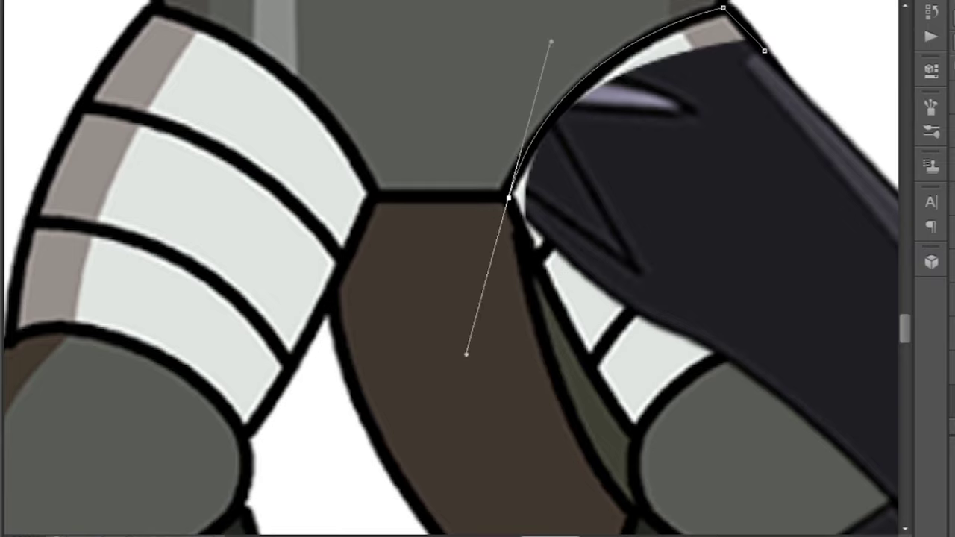
{"action": "scroll", "coordinate": [173, 165], "scroll_direction": "down", "scroll_amount": 2}
{"action": "left_click_drag", "start_coordinate": [536, 377], "coordinate": [542, 383]}
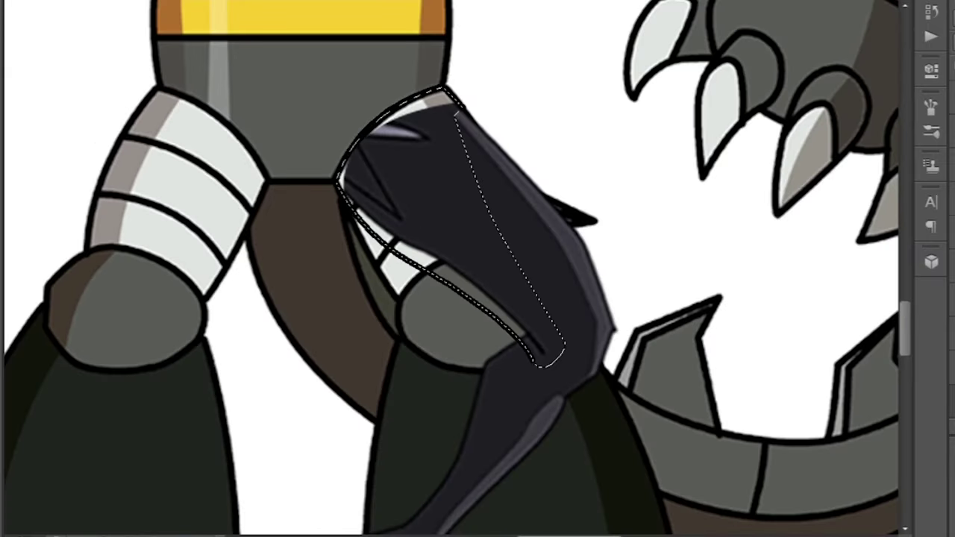
{"action": "key", "text": "alt+BackSpace"}
{"action": "key", "text": "ctrl+d"}
Duplicate the black and teal leg and mirror it onto the other side of the hips
{"action": "scroll", "coordinate": [477, 269], "scroll_direction": "down", "scroll_amount": 3}
{"action": "scroll", "coordinate": [477, 268], "scroll_direction": "up", "scroll_amount": 3}
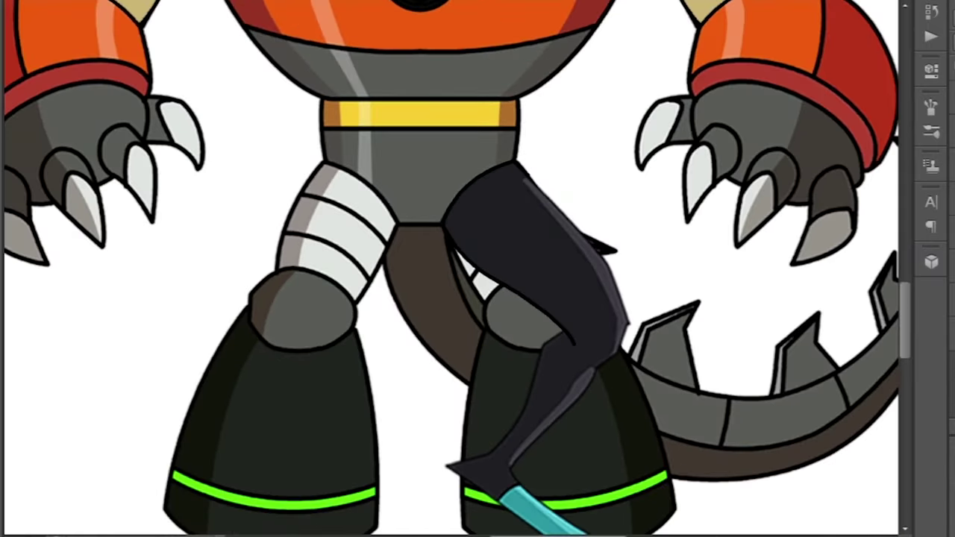
{"action": "scroll", "coordinate": [478, 269], "scroll_direction": "down", "scroll_amount": 3}
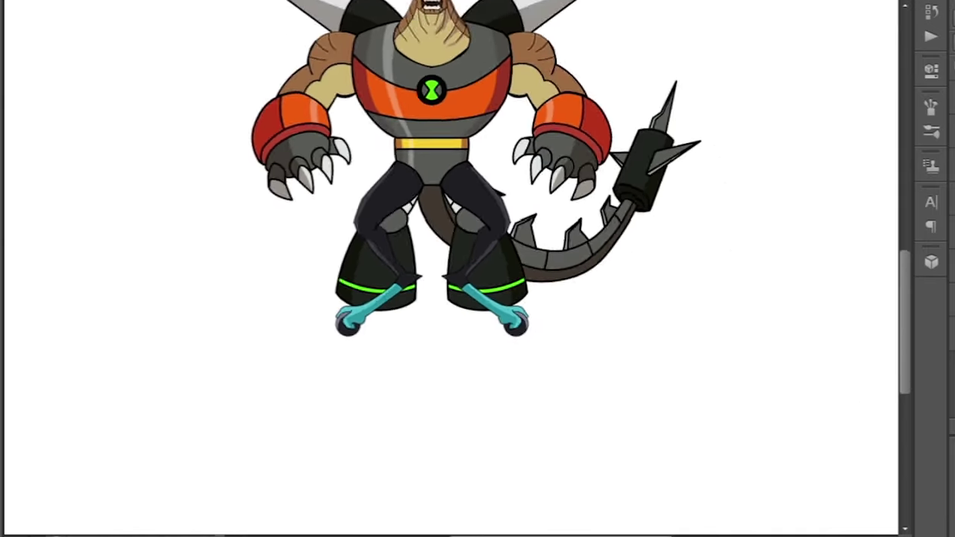
Erase the robot's original legs and boots from behind the new black and teal legs
{"action": "scroll", "coordinate": [447, 224], "scroll_direction": "up", "scroll_amount": 2}
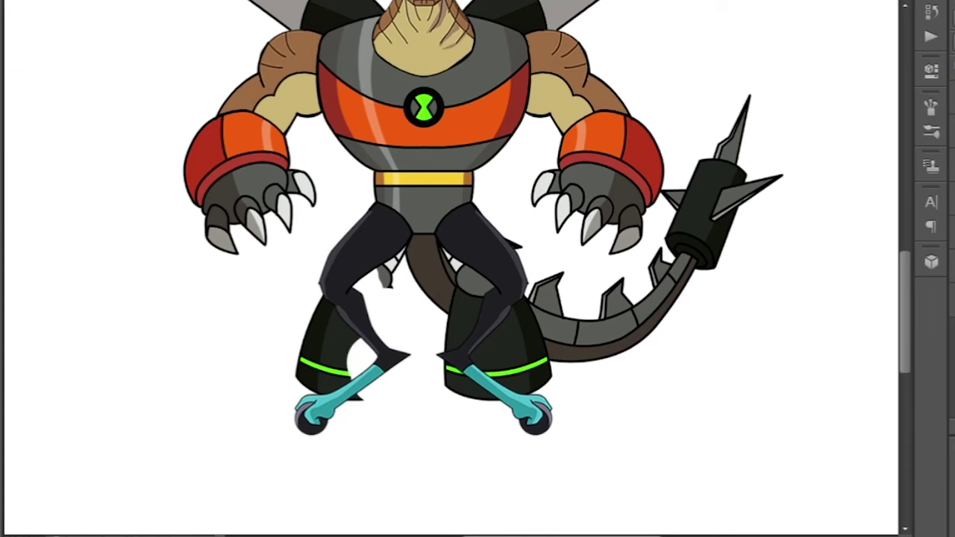
{"action": "scroll", "coordinate": [477, 269], "scroll_direction": "down", "scroll_amount": 4}
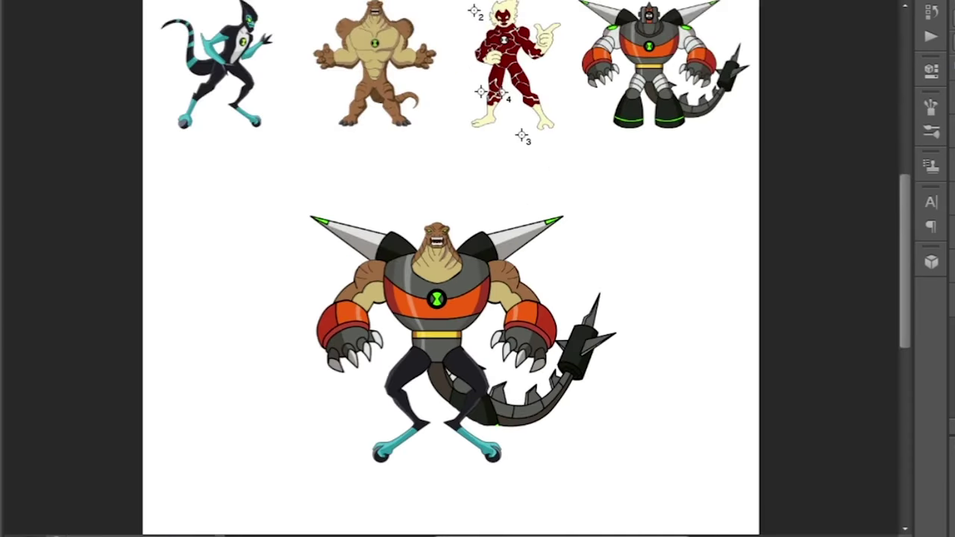
{"action": "scroll", "coordinate": [478, 268], "scroll_direction": "up", "scroll_amount": 3}
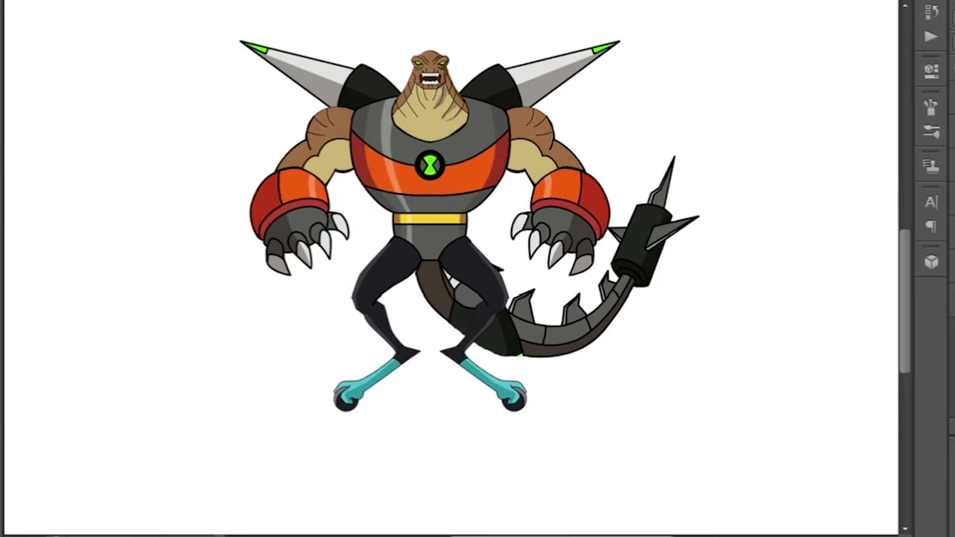
{"action": "scroll", "coordinate": [478, 269], "scroll_direction": "up", "scroll_amount": 2}
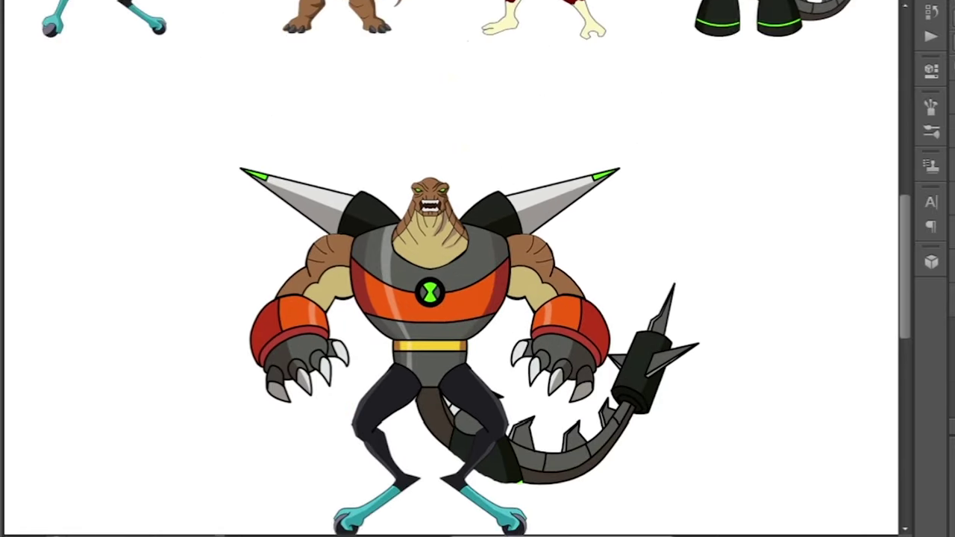
{"action": "scroll", "coordinate": [578, 23], "scroll_direction": "down", "scroll_amount": 1}
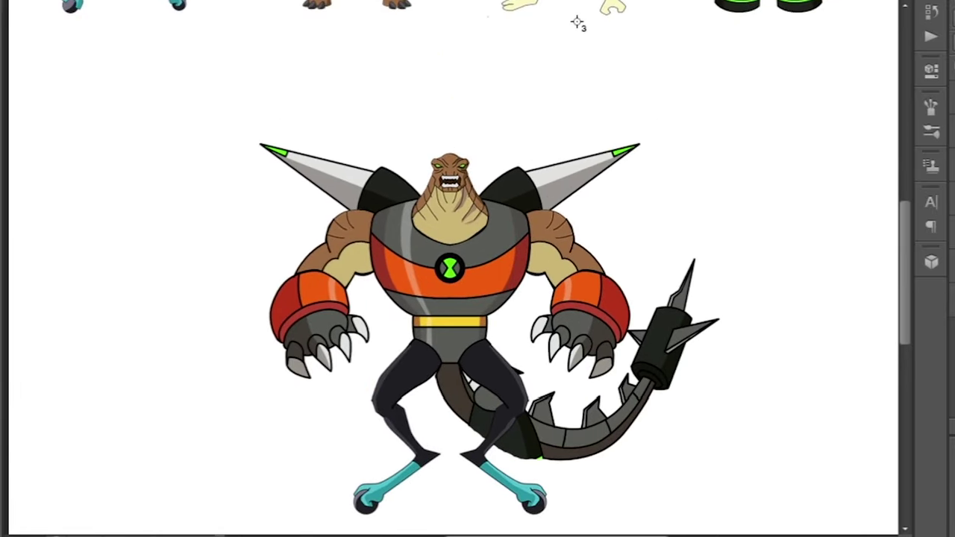
Erase the rest of the robot's boot and its curved tail, keeping the spiked cylinder at the tail's end
{"action": "scroll", "coordinate": [579, 23], "scroll_direction": "down", "scroll_amount": 3}
{"action": "scroll", "coordinate": [522, 418], "scroll_direction": "up", "scroll_amount": 5}
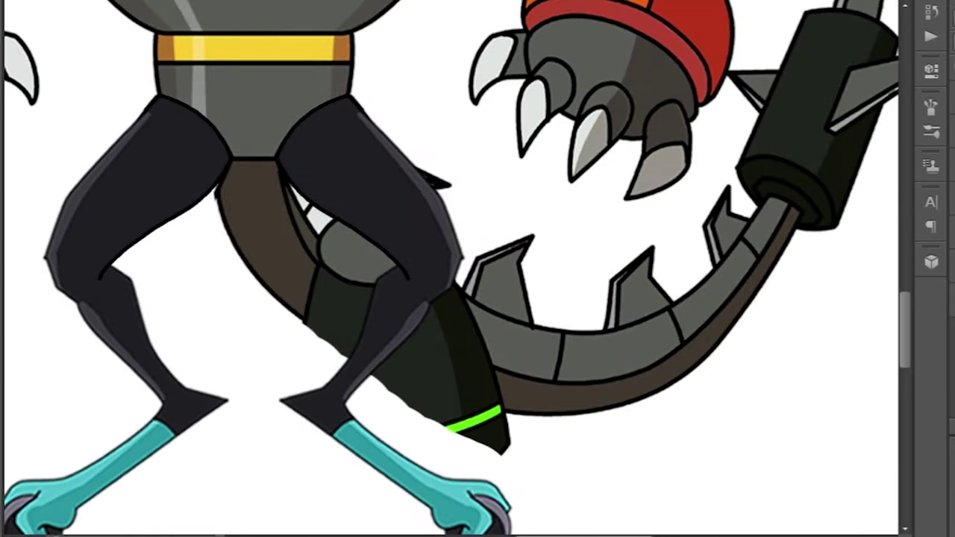
{"action": "scroll", "coordinate": [478, 269], "scroll_direction": "down", "scroll_amount": 5}
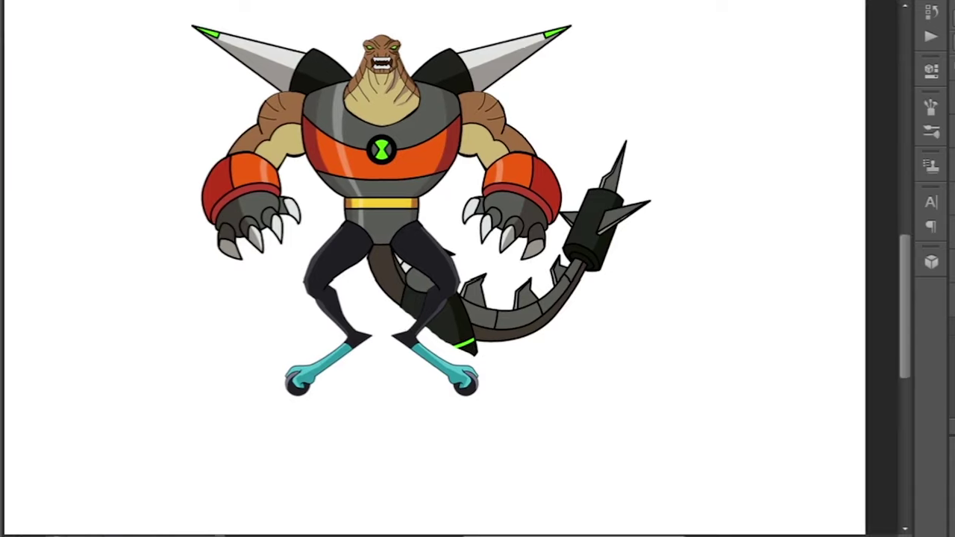
{"action": "scroll", "coordinate": [418, 328], "scroll_direction": "up", "scroll_amount": 4}
{"action": "scroll", "coordinate": [478, 269], "scroll_direction": "up", "scroll_amount": 3}
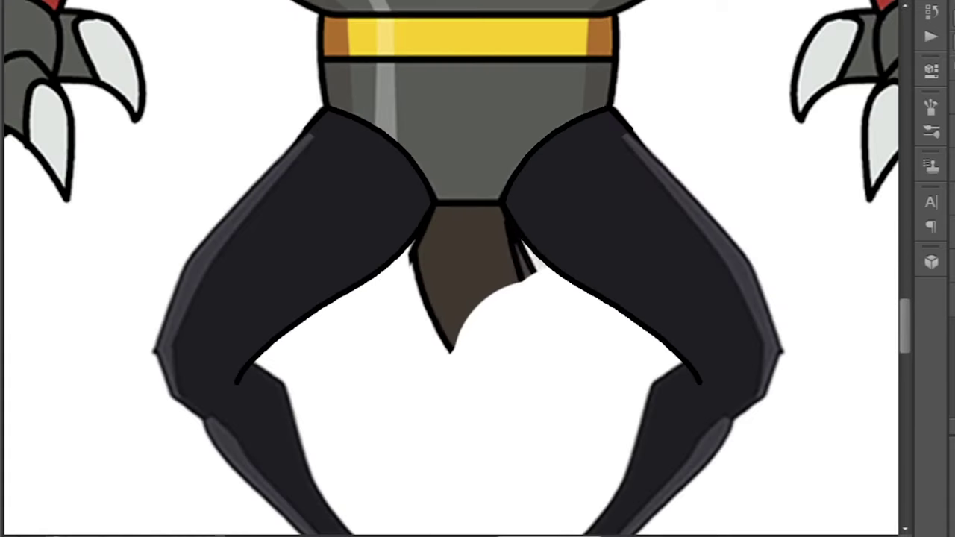
Trace the black and teal alien's striped tail with the Pen tool, select it and copy it onto the fusion figure
{"action": "scroll", "coordinate": [477, 268], "scroll_direction": "down", "scroll_amount": 5}
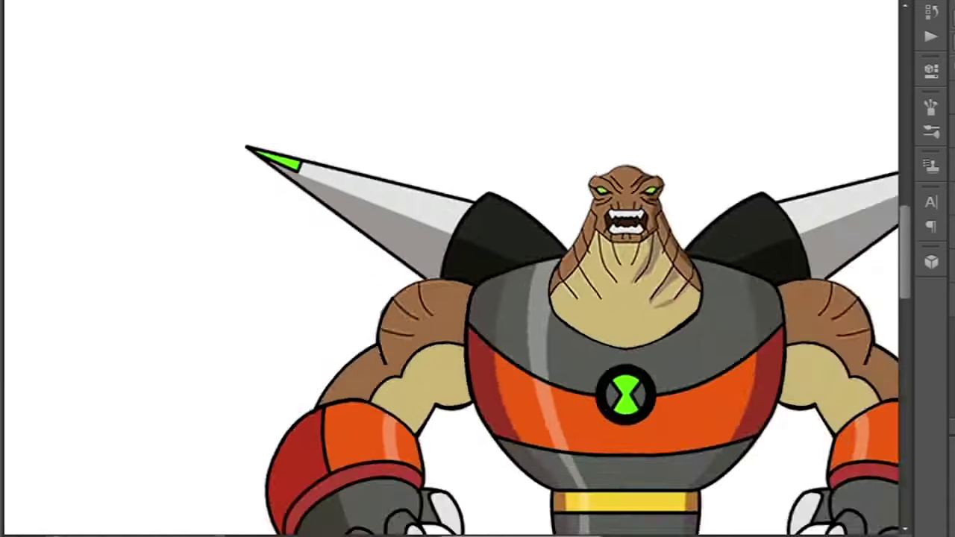
{"action": "scroll", "coordinate": [437, 441], "scroll_direction": "up", "scroll_amount": 5}
{"action": "right_click", "coordinate": [587, 112]}
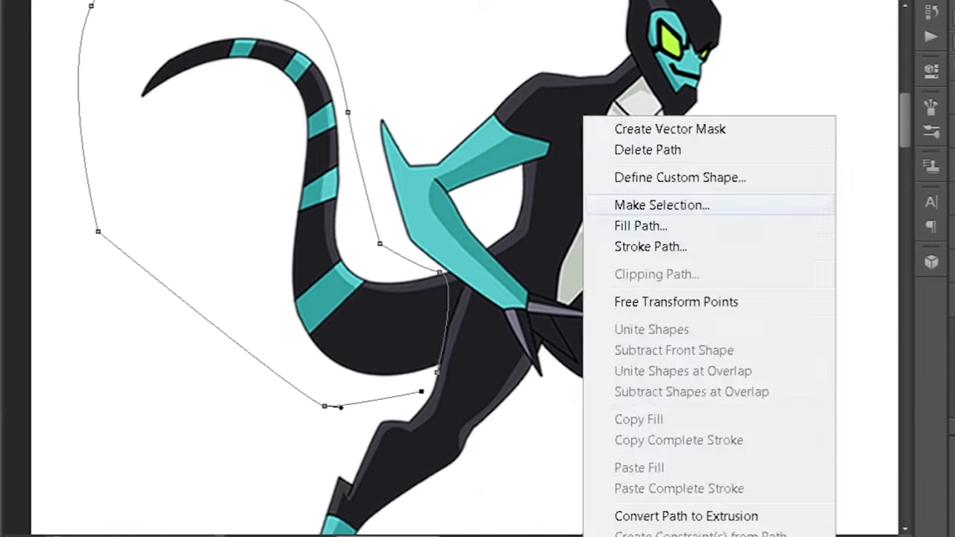
{"action": "scroll", "coordinate": [478, 268], "scroll_direction": "down", "scroll_amount": 5}
{"action": "scroll", "coordinate": [597, 418], "scroll_direction": "up", "scroll_amount": 5}
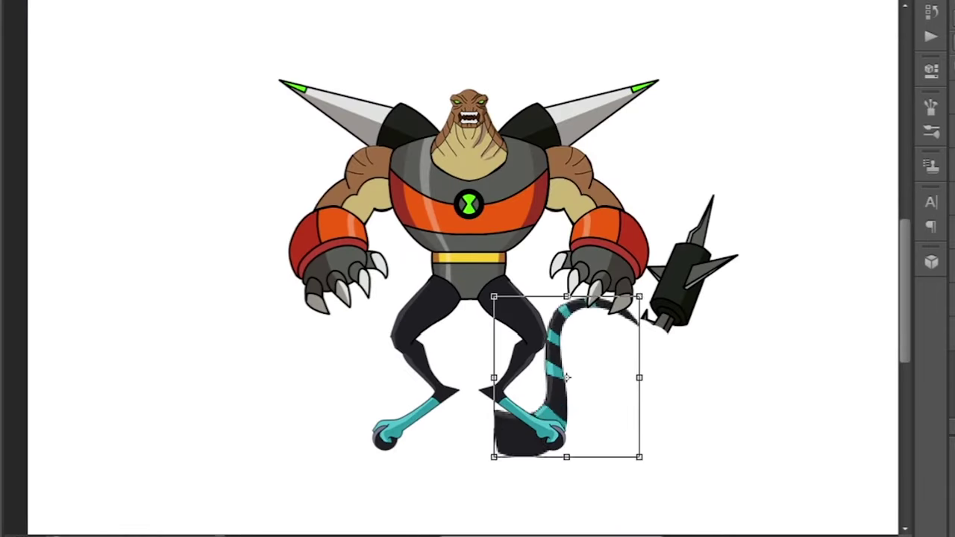
Rotate the striped tail and fit it behind the legs so that it starts at the hips
{"action": "left_click_drag", "start_coordinate": [567, 378], "coordinate": [549, 273]}
{"action": "scroll", "coordinate": [648, 299], "scroll_direction": "up", "scroll_amount": 1}
{"action": "left_click_drag", "start_coordinate": [648, 299], "coordinate": [642, 296]}
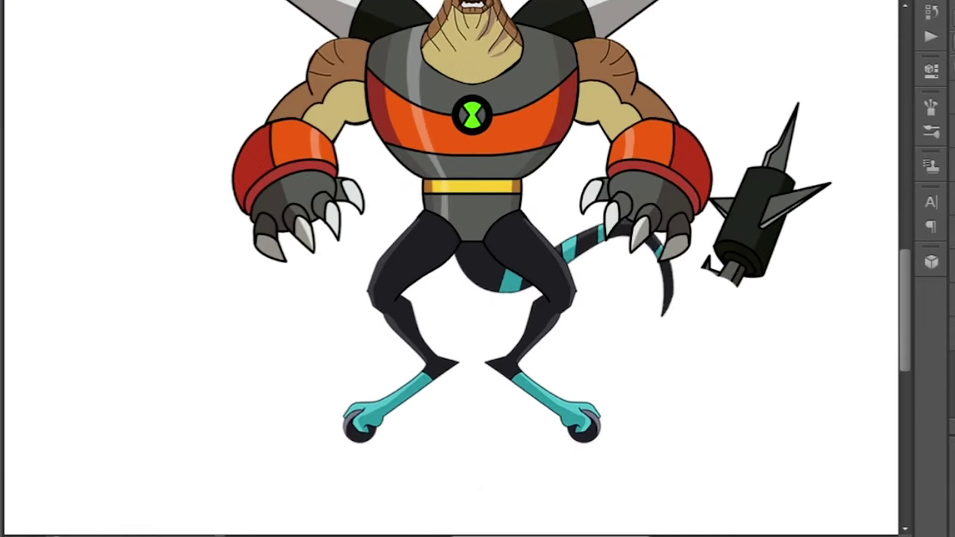
{"action": "key", "text": "Return"}
{"action": "key", "text": "ctrl+0"}
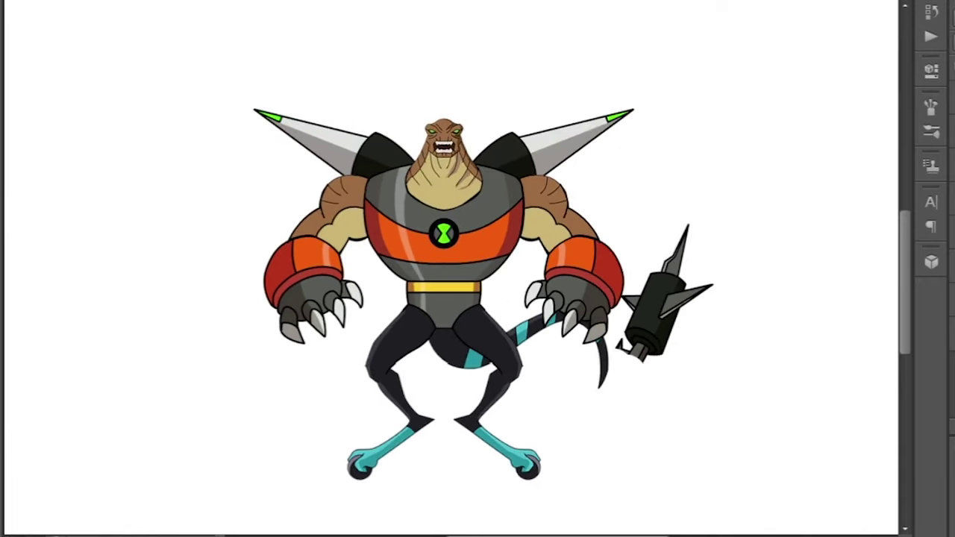
Trace around the spiked tail cylinder with the Pen tool and turn the path into a selection
{"action": "scroll", "coordinate": [567, 321], "scroll_direction": "up", "scroll_amount": 3}
{"action": "left_click_drag", "start_coordinate": [544, 192], "coordinate": [618, 57]}
{"action": "left_click_drag", "start_coordinate": [745, 472], "coordinate": [809, 365]}
{"action": "right_click", "coordinate": [543, 117]}
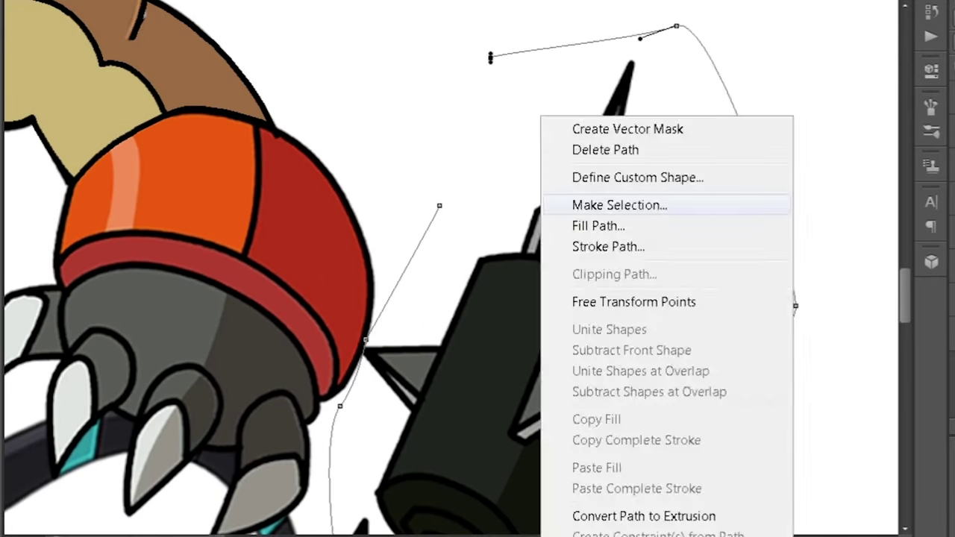
{"action": "left_click", "coordinate": [603, 147]}
Trace the leftover tail stub and spike below the spiked cylinder with the Pen tool and remove them
{"action": "scroll", "coordinate": [568, 339], "scroll_direction": "up", "scroll_amount": 3}
{"action": "left_click", "coordinate": [448, 238]}
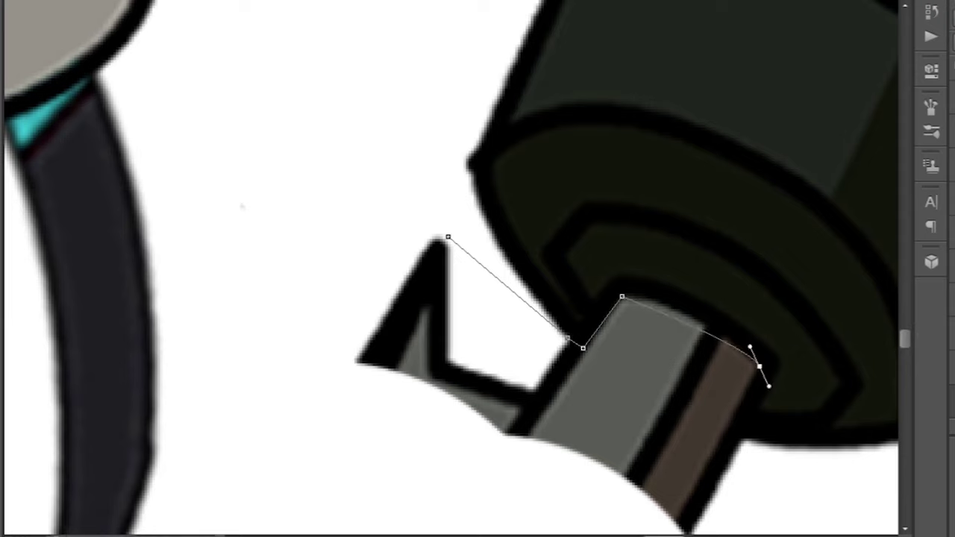
{"action": "scroll", "coordinate": [732, 422], "scroll_direction": "down", "scroll_amount": 2}
{"action": "left_click_drag", "start_coordinate": [793, 465], "coordinate": [863, 467]}
{"action": "right_click", "coordinate": [441, 117]}
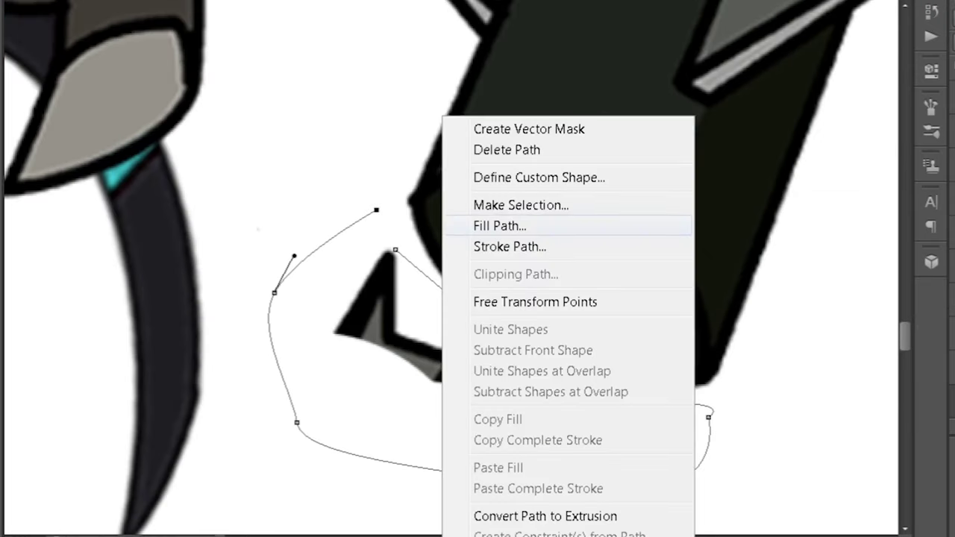
{"action": "left_click", "coordinate": [505, 222]}
Rotate the spiked cylinder onto the tip of the striped tail and put the whole fusion figure into free transform
{"action": "scroll", "coordinate": [561, 270], "scroll_direction": "down", "scroll_amount": 2}
{"action": "key", "text": "ctrl+t"}
{"action": "left_click_drag", "start_coordinate": [562, 270], "coordinate": [597, 112]}
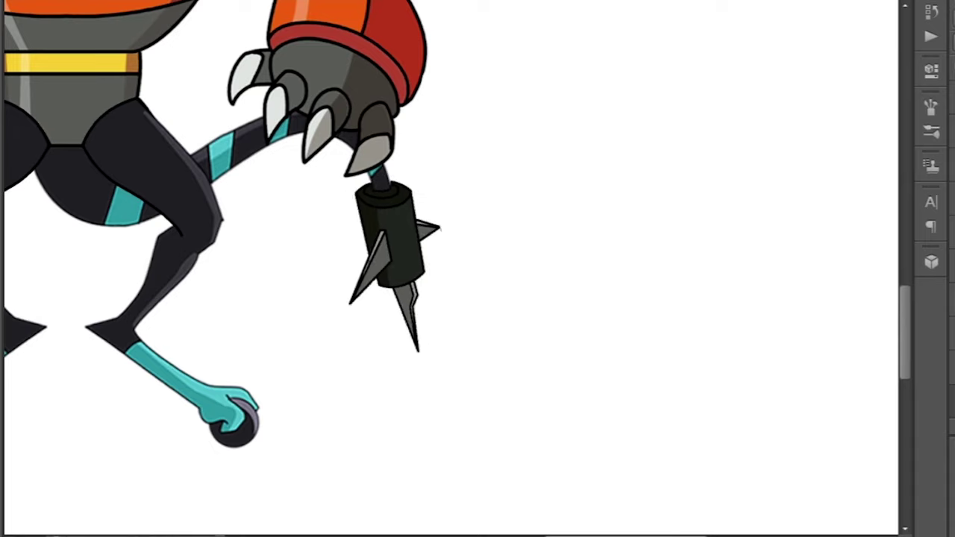
{"action": "scroll", "coordinate": [478, 268], "scroll_direction": "down", "scroll_amount": 5}
{"action": "key", "text": "ctrl+t"}
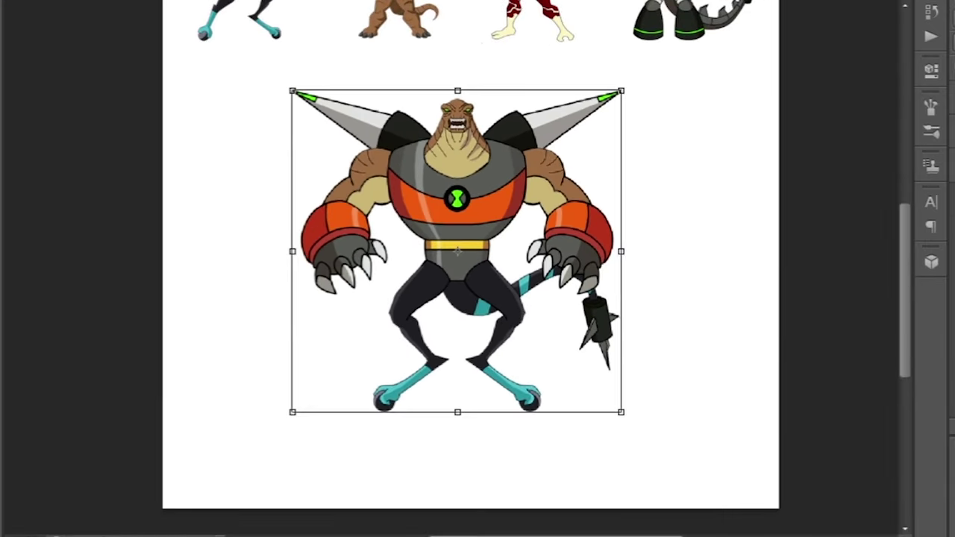
Trace the fiery alien's head with the Pen tool, copy it onto the fusion figure and scale it to about 5.25 by 4.93 in over the old head
{"action": "scroll", "coordinate": [478, 268], "scroll_direction": "up", "scroll_amount": 5}
{"action": "scroll", "coordinate": [414, 250], "scroll_direction": "up", "scroll_amount": 5}
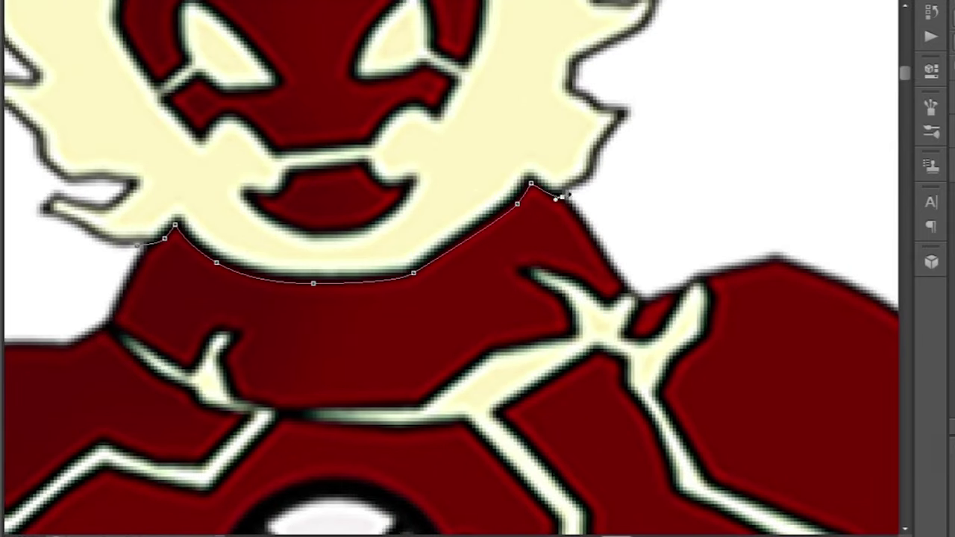
{"action": "scroll", "coordinate": [567, 195], "scroll_direction": "down", "scroll_amount": 5}
{"action": "scroll", "coordinate": [478, 268], "scroll_direction": "down", "scroll_amount": 3}
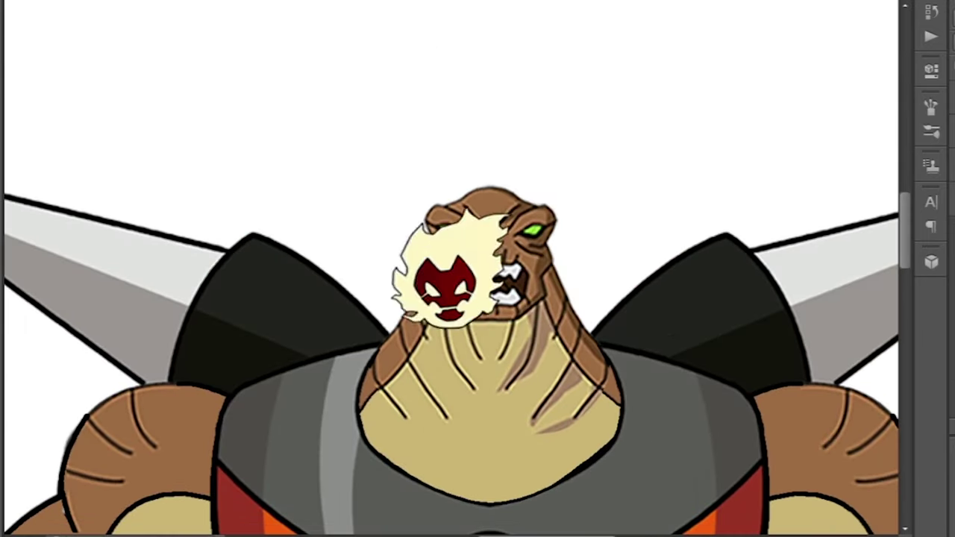
{"action": "key", "text": "ctrl+t"}
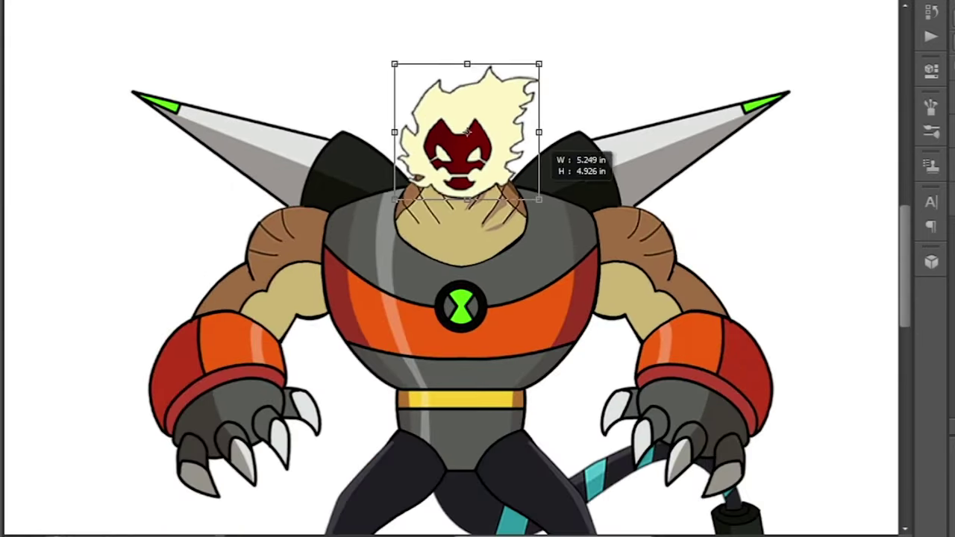
{"action": "key", "text": "Return"}
Fill the brown areas of both upper arms and the sides of the neck with the fiery alien's dark red
{"action": "scroll", "coordinate": [478, 269], "scroll_direction": "down", "scroll_amount": 2}
{"action": "scroll", "coordinate": [478, 269], "scroll_direction": "up", "scroll_amount": 3}
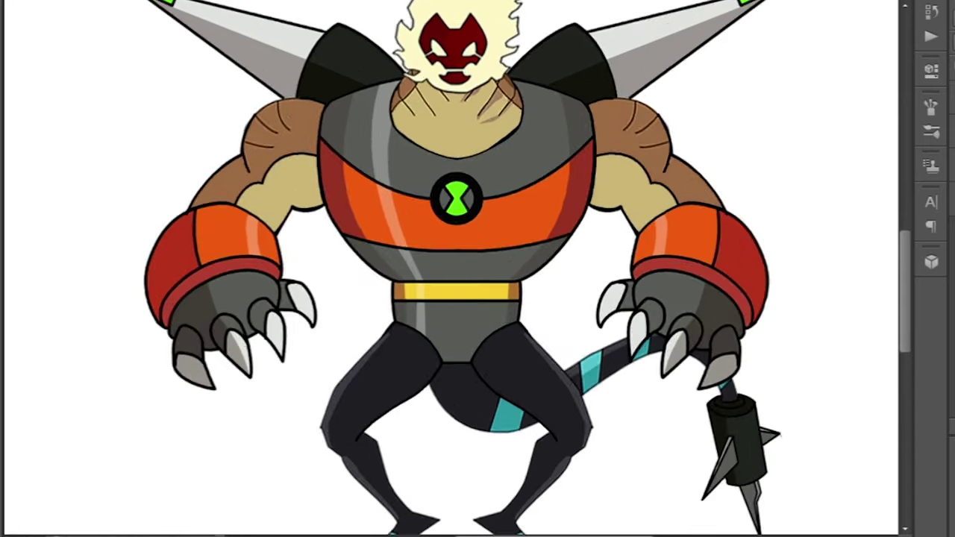
{"action": "key", "text": "alt+BackSpace"}
{"action": "scroll", "coordinate": [477, 269], "scroll_direction": "down", "scroll_amount": 2}
{"action": "scroll", "coordinate": [478, 268], "scroll_direction": "up", "scroll_amount": 3}
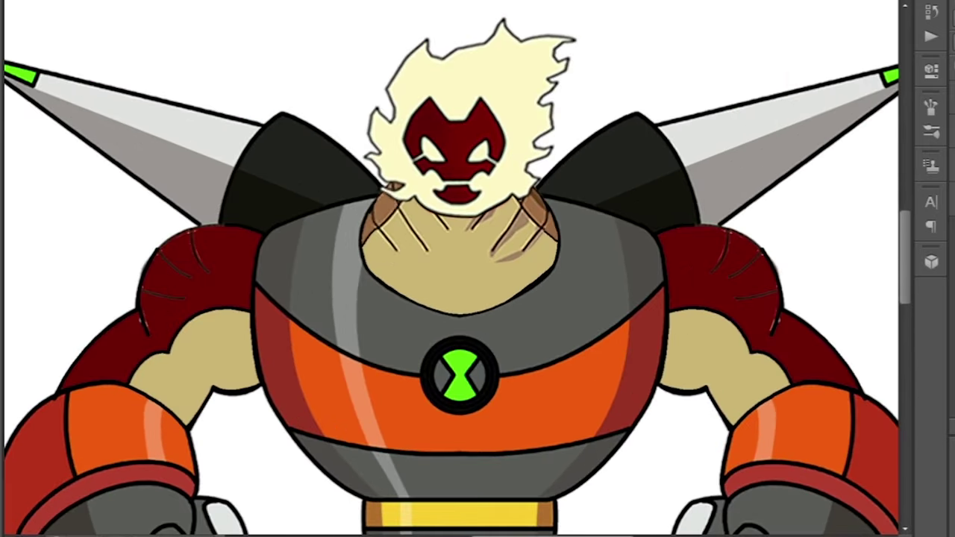
{"action": "key", "text": "alt+BackSpace"}
Trace crack shapes across both dark red arms with the Pen tool and fill them with pale cream edged in black
{"action": "scroll", "coordinate": [478, 269], "scroll_direction": "down", "scroll_amount": 2}
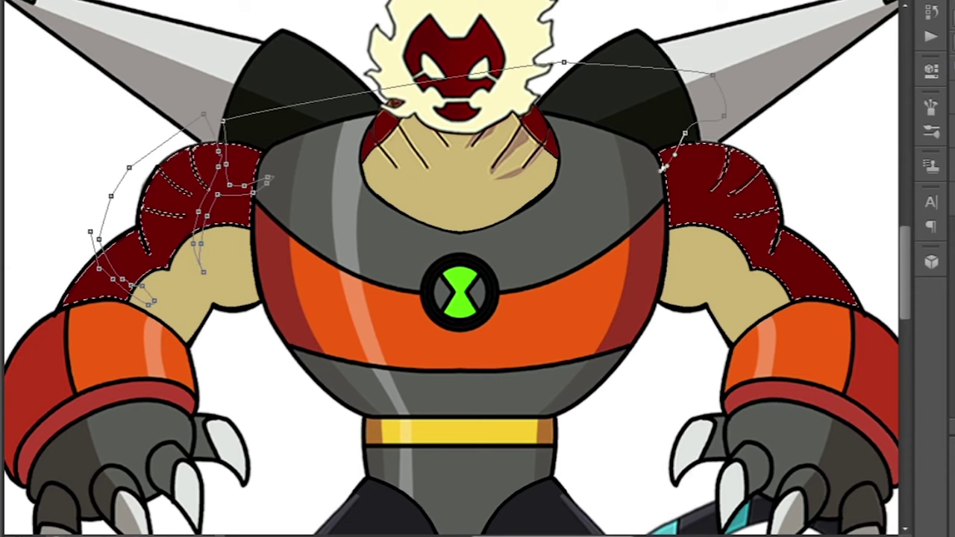
{"action": "key", "text": "Escape"}
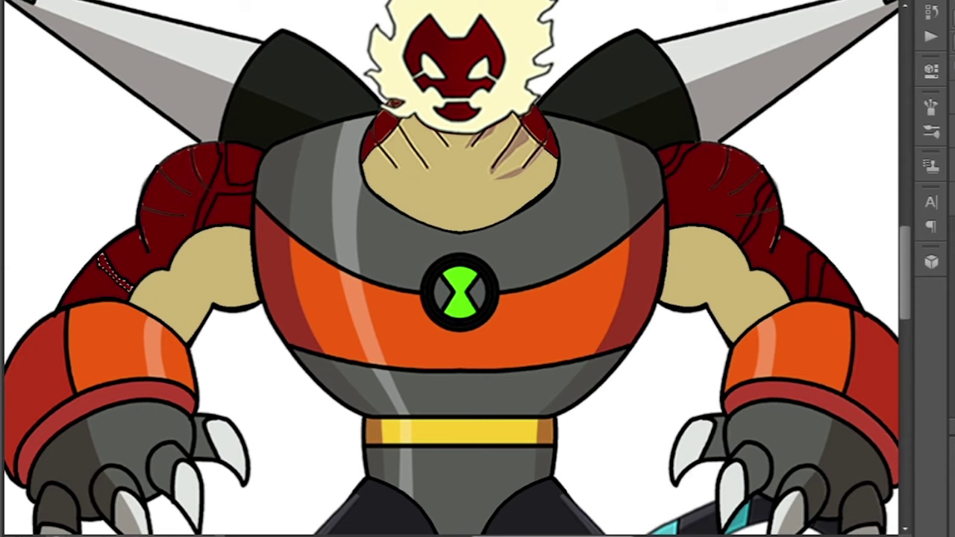
{"action": "scroll", "coordinate": [452, 268], "scroll_direction": "down", "scroll_amount": 3}
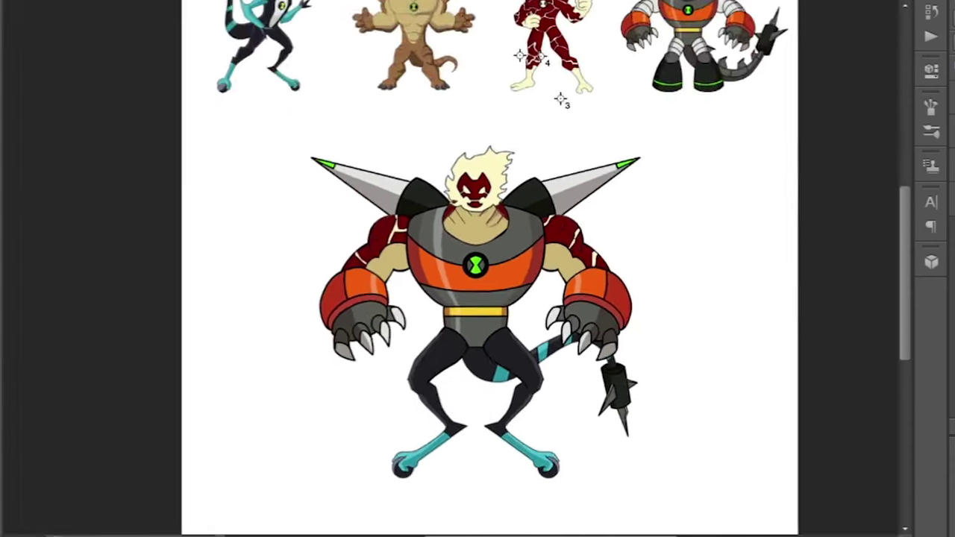
In the second fusion document, trace the purple and blue alien's legs, copy them and scale them below the teal robot
{"action": "scroll", "coordinate": [451, 269], "scroll_direction": "up", "scroll_amount": 3}
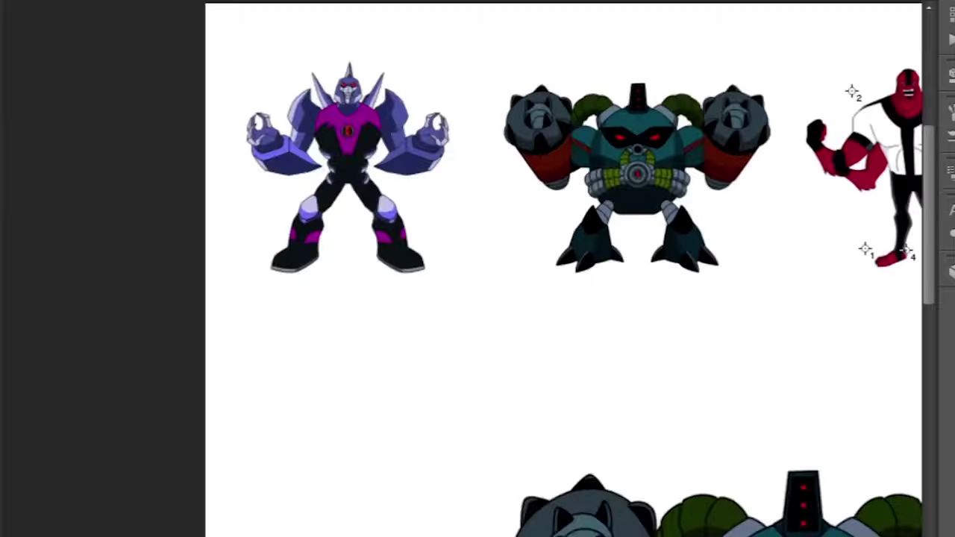
{"action": "scroll", "coordinate": [347, 209], "scroll_direction": "up", "scroll_amount": 5}
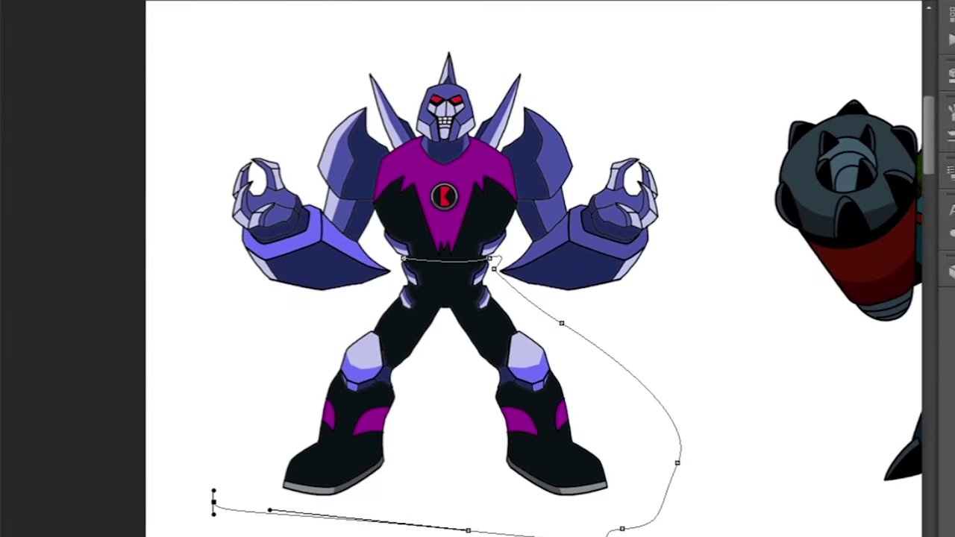
{"action": "key", "text": "ctrl+Return"}
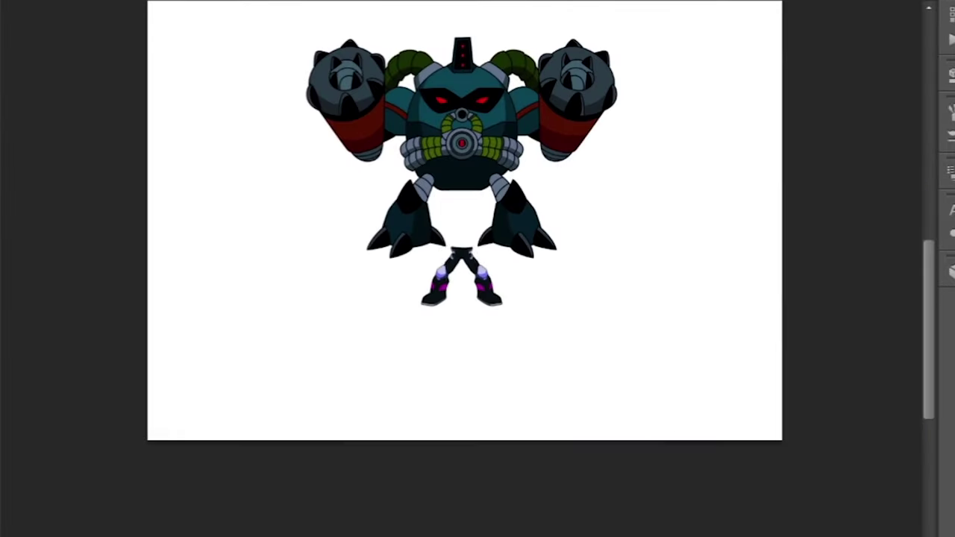
{"action": "left_click_drag", "start_coordinate": [500, 302], "coordinate": [559, 309]}
{"action": "key", "text": "Return"}
Trace around the teal robot's clawed legs along the lower edge of its body and erase them
{"action": "scroll", "coordinate": [478, 224], "scroll_direction": "up", "scroll_amount": 6}
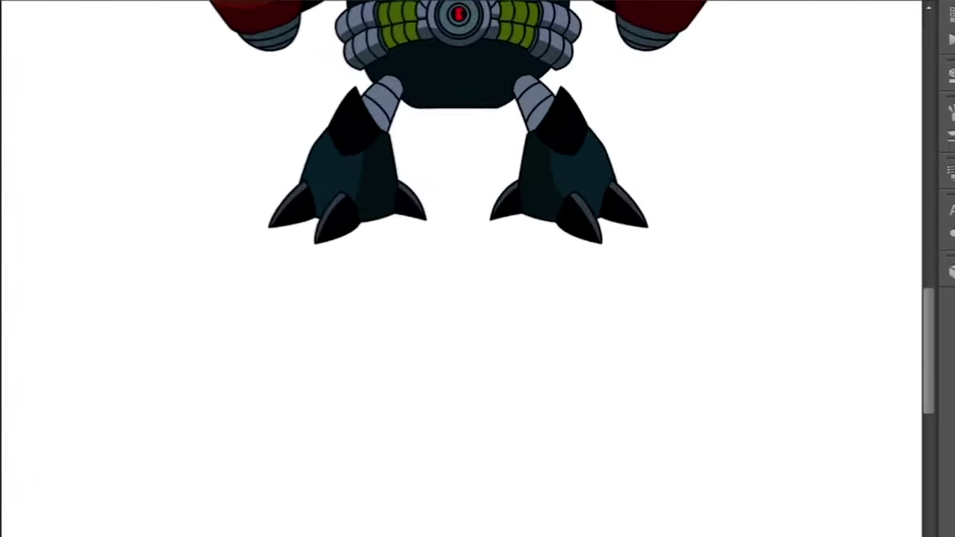
{"action": "left_click", "coordinate": [147, 194]}
{"action": "left_click_drag", "start_coordinate": [314, 285], "coordinate": [329, 306]}
{"action": "scroll", "coordinate": [477, 268], "scroll_direction": "down", "scroll_amount": 3}
{"action": "left_click", "coordinate": [703, 284]}
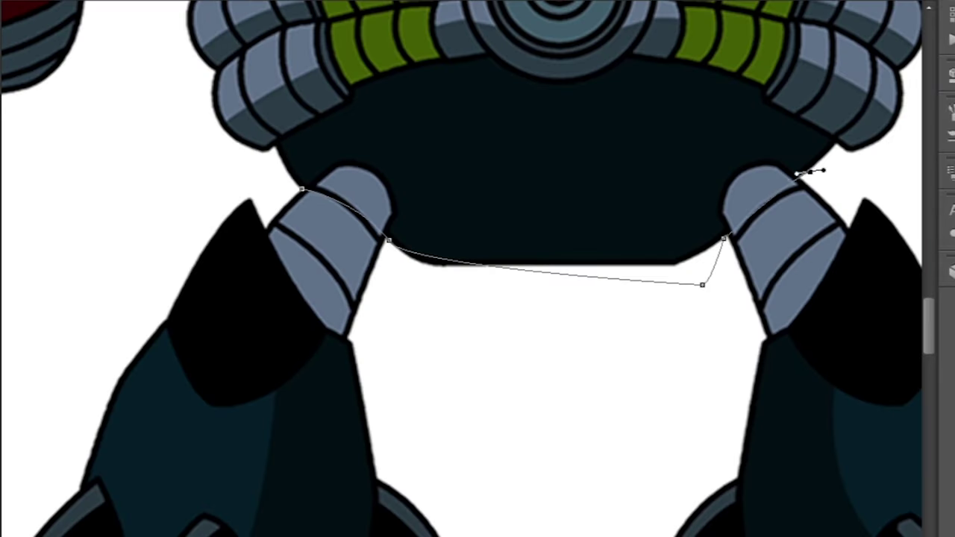
{"action": "scroll", "coordinate": [478, 269], "scroll_direction": "down", "scroll_amount": 1}
{"action": "left_click", "coordinate": [799, 512]}
{"action": "key", "text": "ctrl+Return"}
{"action": "scroll", "coordinate": [478, 269], "scroll_direction": "up", "scroll_amount": 3}
Select the leftover grey leg joints on the robot's lower body and darken them to blend with the body
{"action": "scroll", "coordinate": [429, 221], "scroll_direction": "up", "scroll_amount": 2}
{"action": "left_click", "coordinate": [380, 257]}
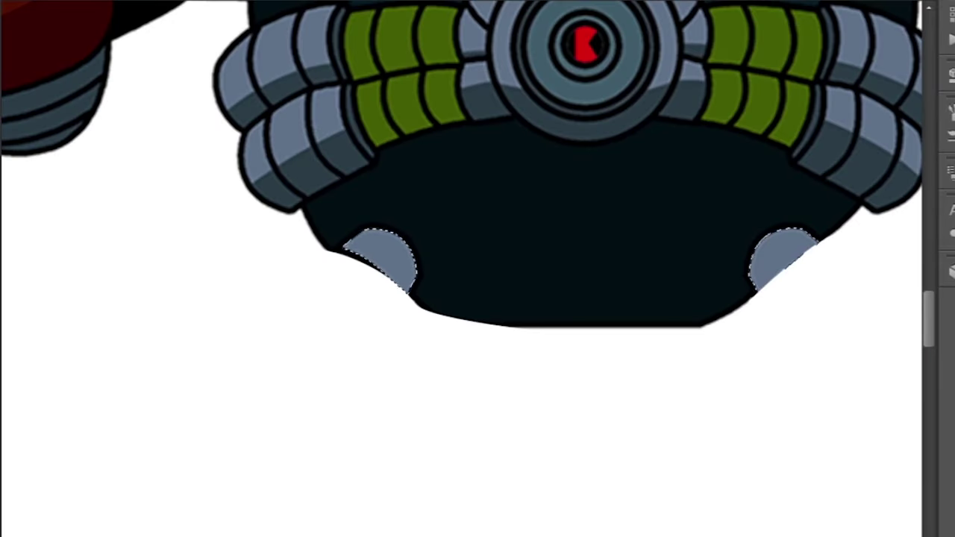
{"action": "scroll", "coordinate": [478, 269], "scroll_direction": "down", "scroll_amount": 5}
{"action": "scroll", "coordinate": [477, 269], "scroll_direction": "up", "scroll_amount": 2}
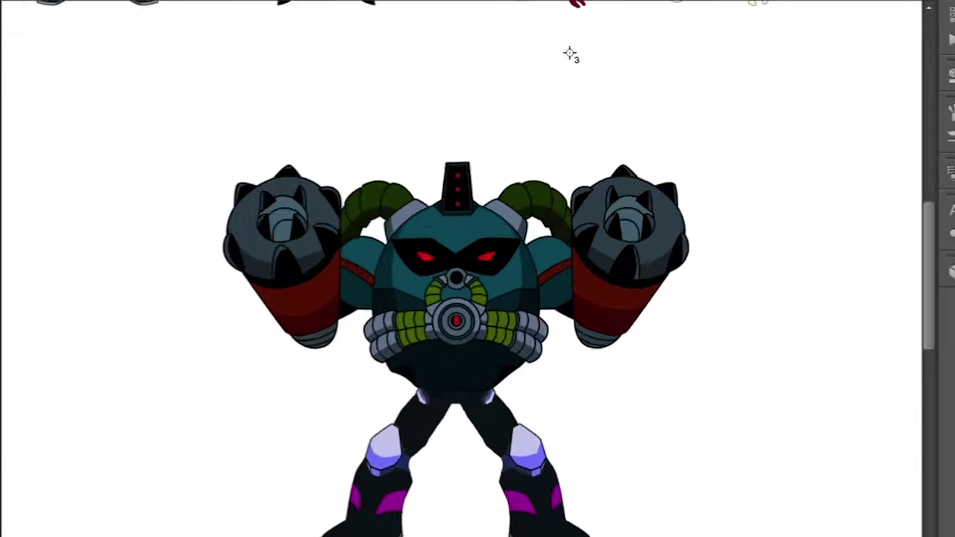
Enlarge the purple and blue alien's legs to suit the teal robot's body
{"action": "key", "text": "ctrl+t"}
{"action": "left_click_drag", "start_coordinate": [560, 398], "coordinate": [569, 421]}
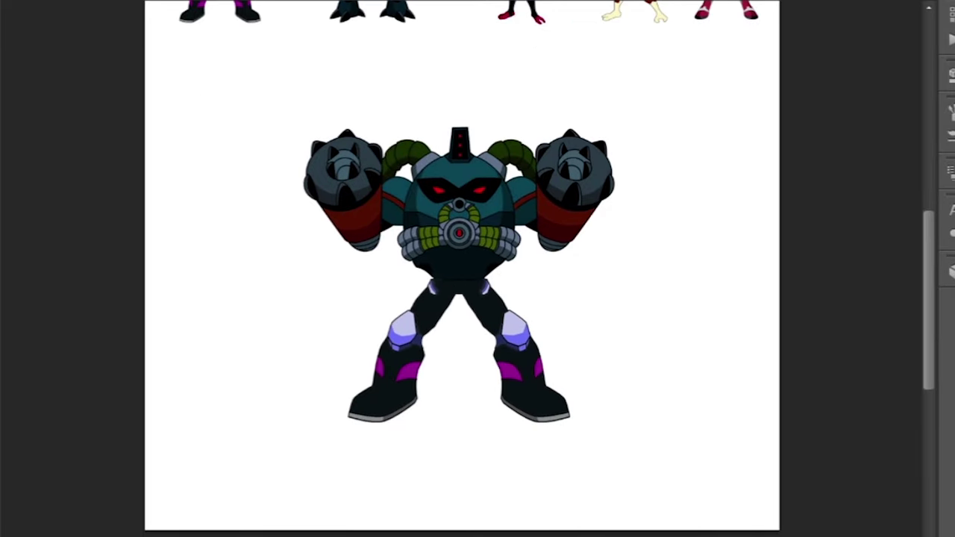
{"action": "key", "text": "Return"}
Trace the drill arm on the left side of the teal robot with the Pen tool and delete it
{"action": "scroll", "coordinate": [478, 269], "scroll_direction": "up", "scroll_amount": 1}
{"action": "scroll", "coordinate": [478, 268], "scroll_direction": "up", "scroll_amount": 1}
{"action": "scroll", "coordinate": [477, 269], "scroll_direction": "down", "scroll_amount": 1}
{"action": "scroll", "coordinate": [368, 202], "scroll_direction": "up", "scroll_amount": 3}
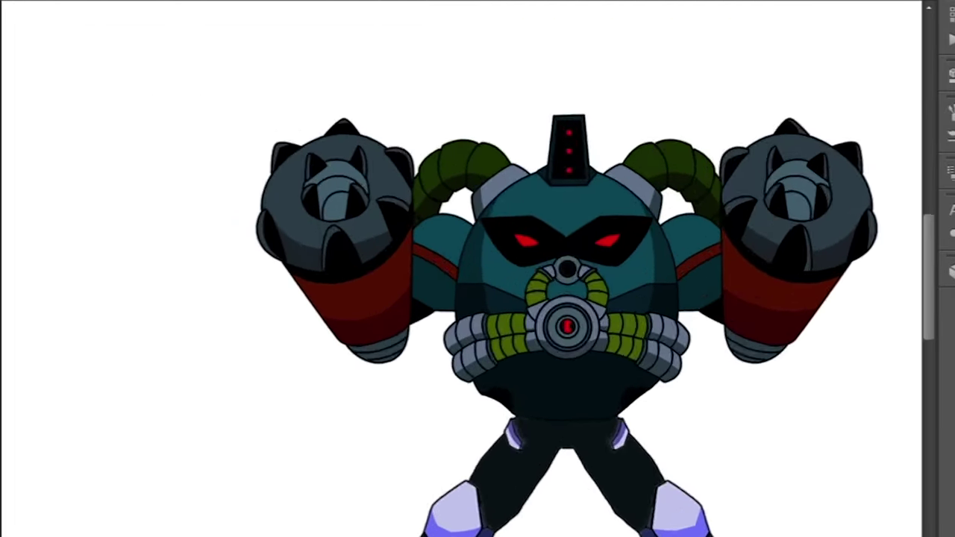
{"action": "scroll", "coordinate": [477, 268], "scroll_direction": "up", "scroll_amount": 2}
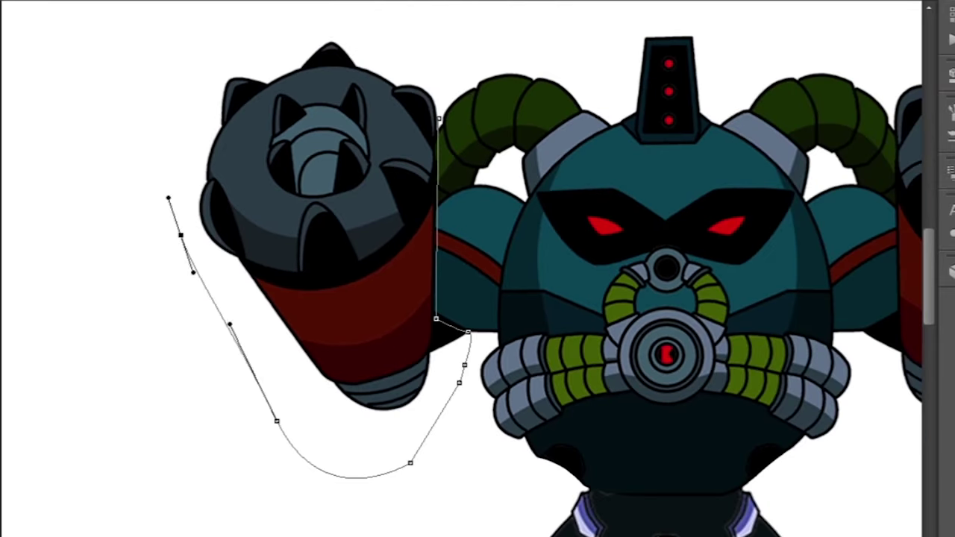
{"action": "key", "text": "Return"}
{"action": "key", "text": "Delete"}
Rebuild the cut shoulder as a rounded shape with a black outline, extending its red stripe and teal shading
{"action": "scroll", "coordinate": [694, 11], "scroll_direction": "down", "scroll_amount": 3}
{"action": "scroll", "coordinate": [694, 10], "scroll_direction": "up", "scroll_amount": 4}
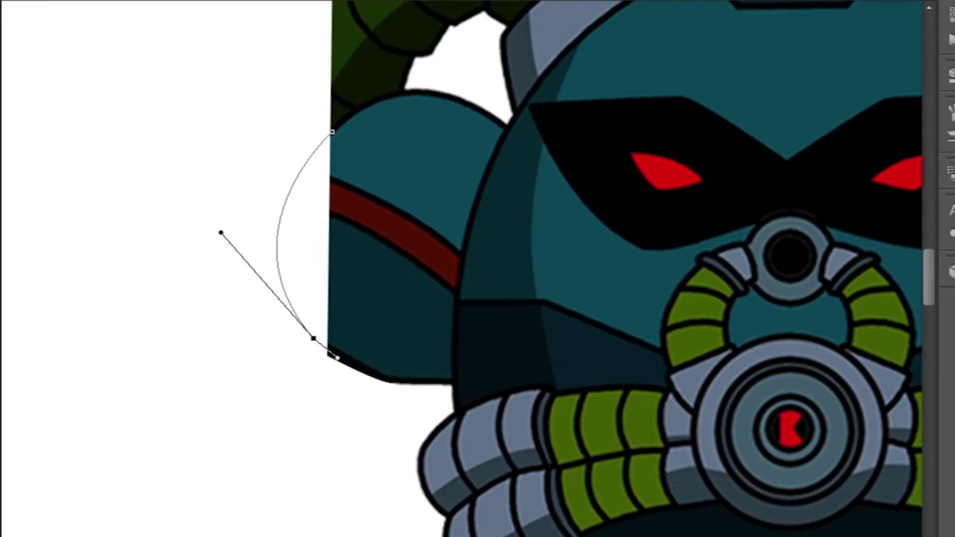
{"action": "scroll", "coordinate": [406, 171], "scroll_direction": "up", "scroll_amount": 3}
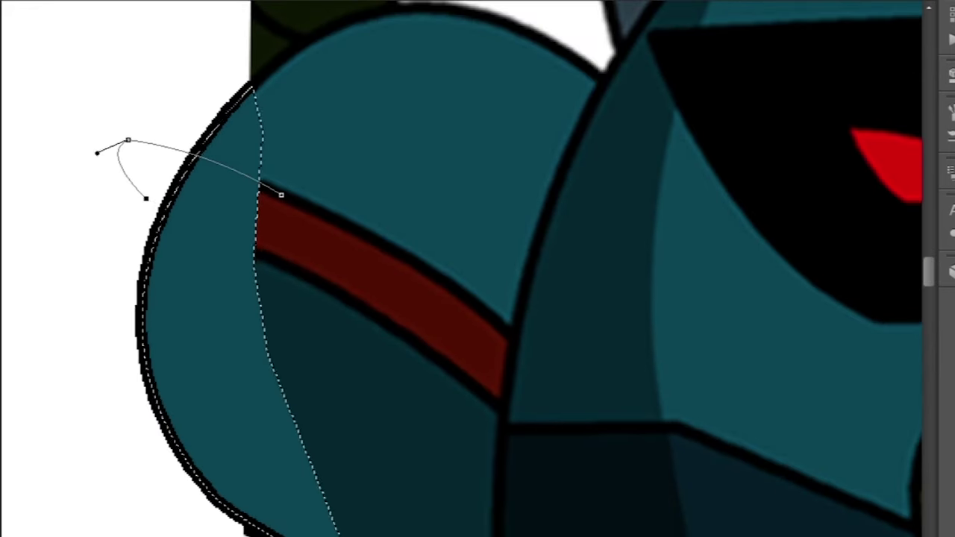
{"action": "right_click", "coordinate": [351, 120]}
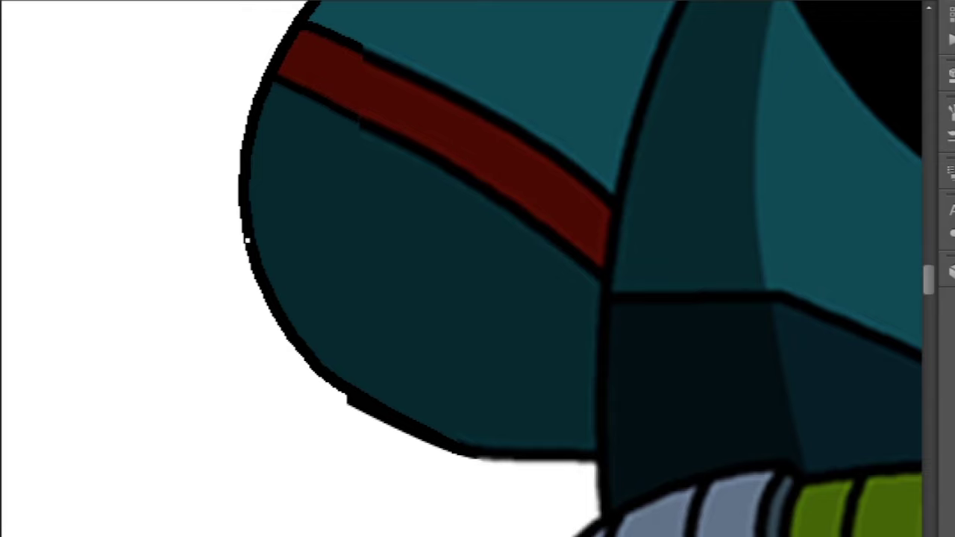
{"action": "right_click", "coordinate": [473, 122]}
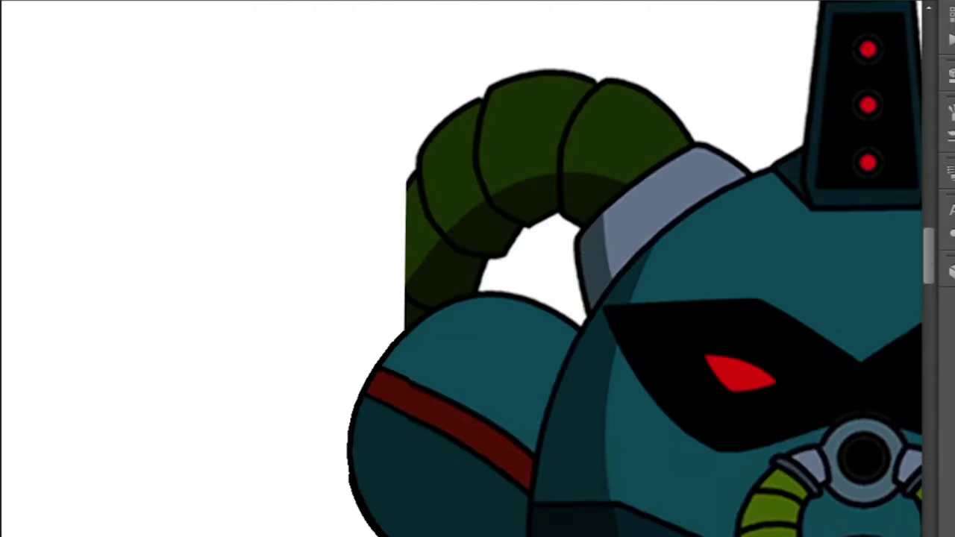
Extend the cut green hose down to the rebuilt shoulder with outlined Pen tool segments
{"action": "key", "text": "ctrl+plus"}
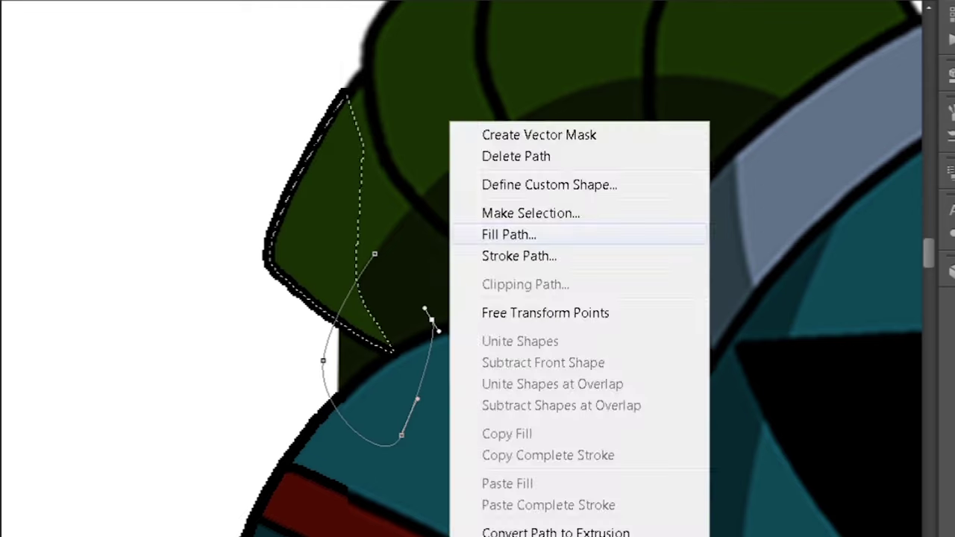
{"action": "left_click", "coordinate": [523, 213]}
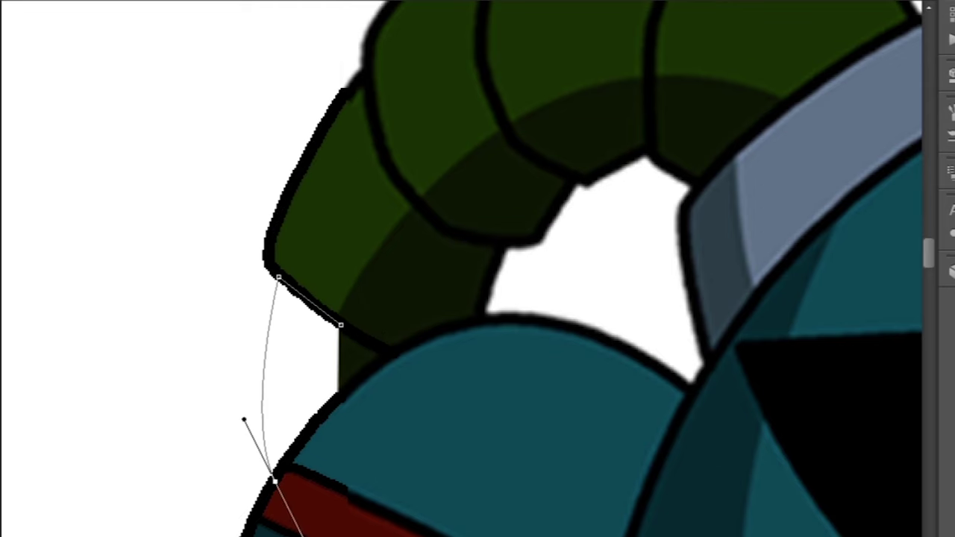
{"action": "scroll", "coordinate": [244, 420], "scroll_direction": "down", "scroll_amount": 1}
{"action": "left_click_drag", "start_coordinate": [244, 420], "coordinate": [228, 334]}
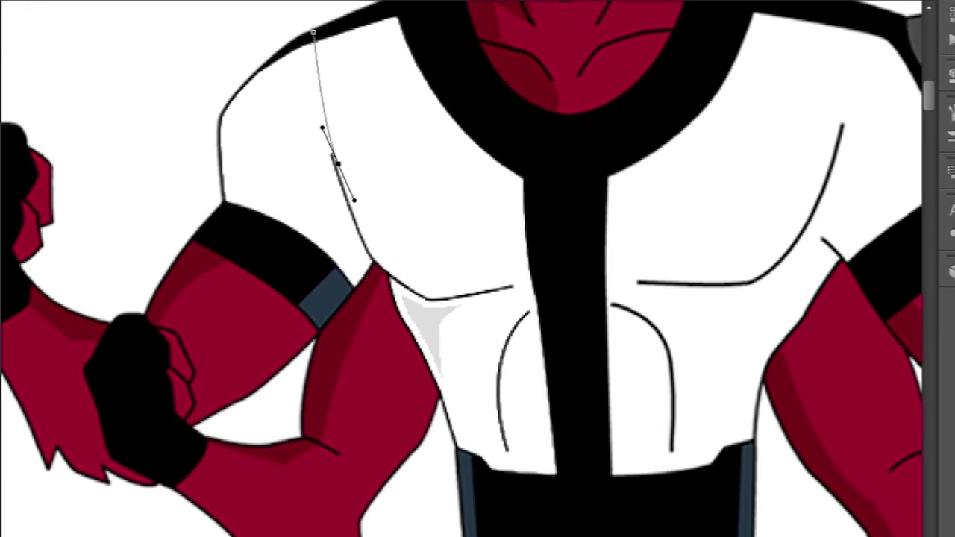
Trace the red four-armed alien's pair of left-side arms with the Pen tool and copy them onto the robot figure
{"action": "key", "text": "ctrl+plus"}
{"action": "left_click_drag", "start_coordinate": [372, 263], "coordinate": [386, 275]}
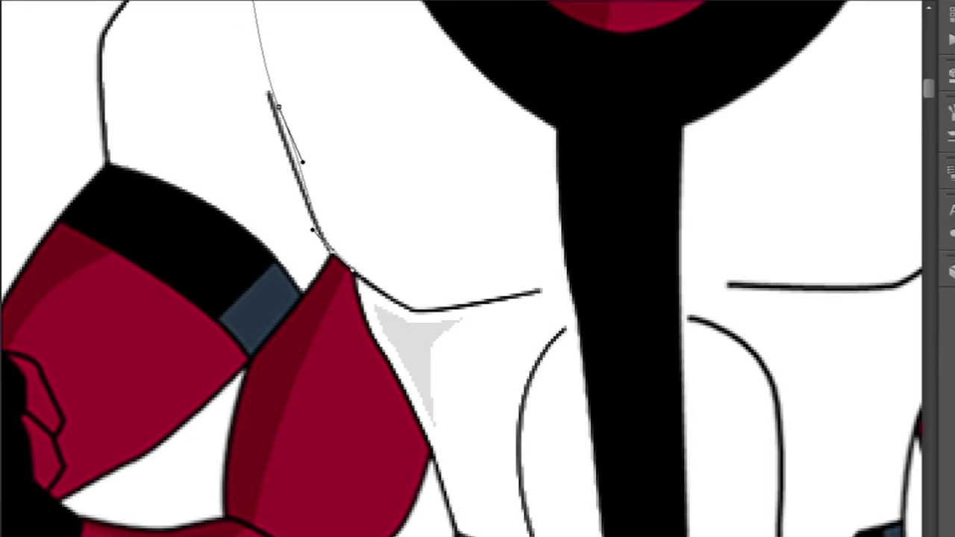
{"action": "scroll", "coordinate": [448, 299], "scroll_direction": "down", "scroll_amount": 3}
{"action": "left_click", "coordinate": [431, 333]}
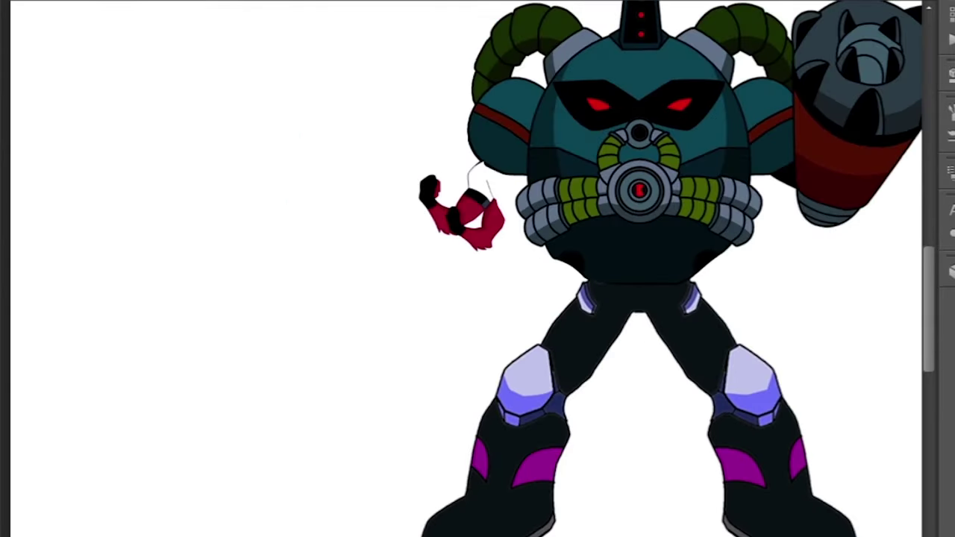
Enlarge the pair of red arms and fit them behind the robot's rebuilt shoulder and body
{"action": "key", "text": "ctrl+t"}
{"action": "left_click_drag", "start_coordinate": [528, 313], "coordinate": [544, 306]}
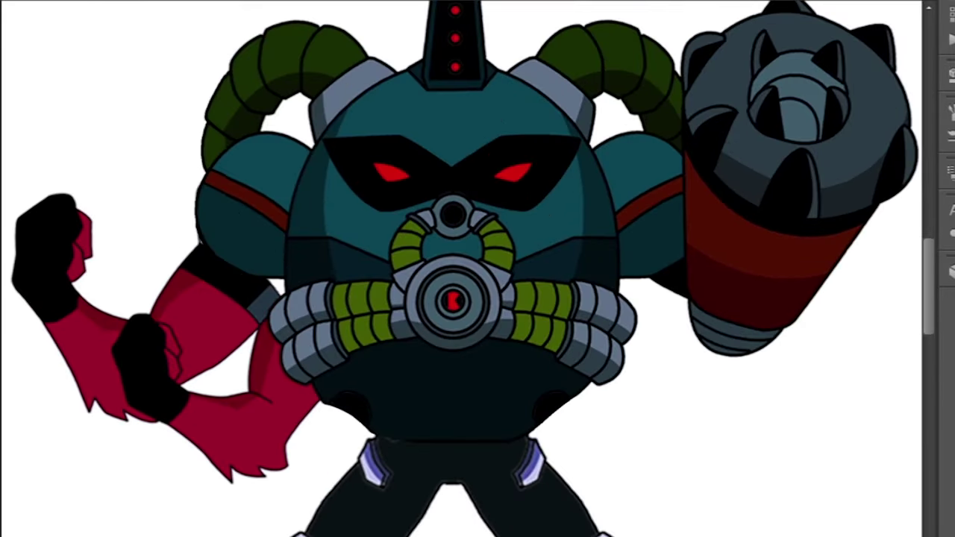
{"action": "key", "text": "ctrl+minus"}
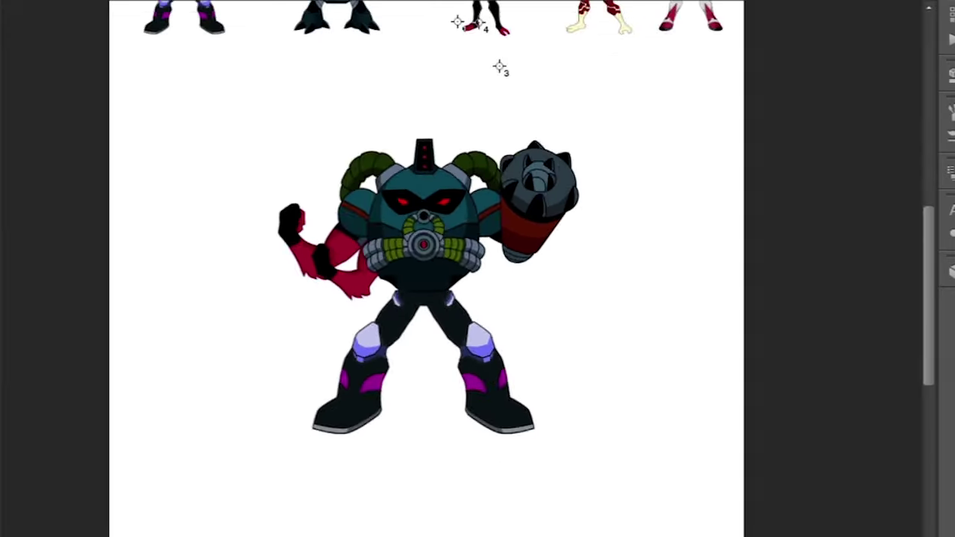